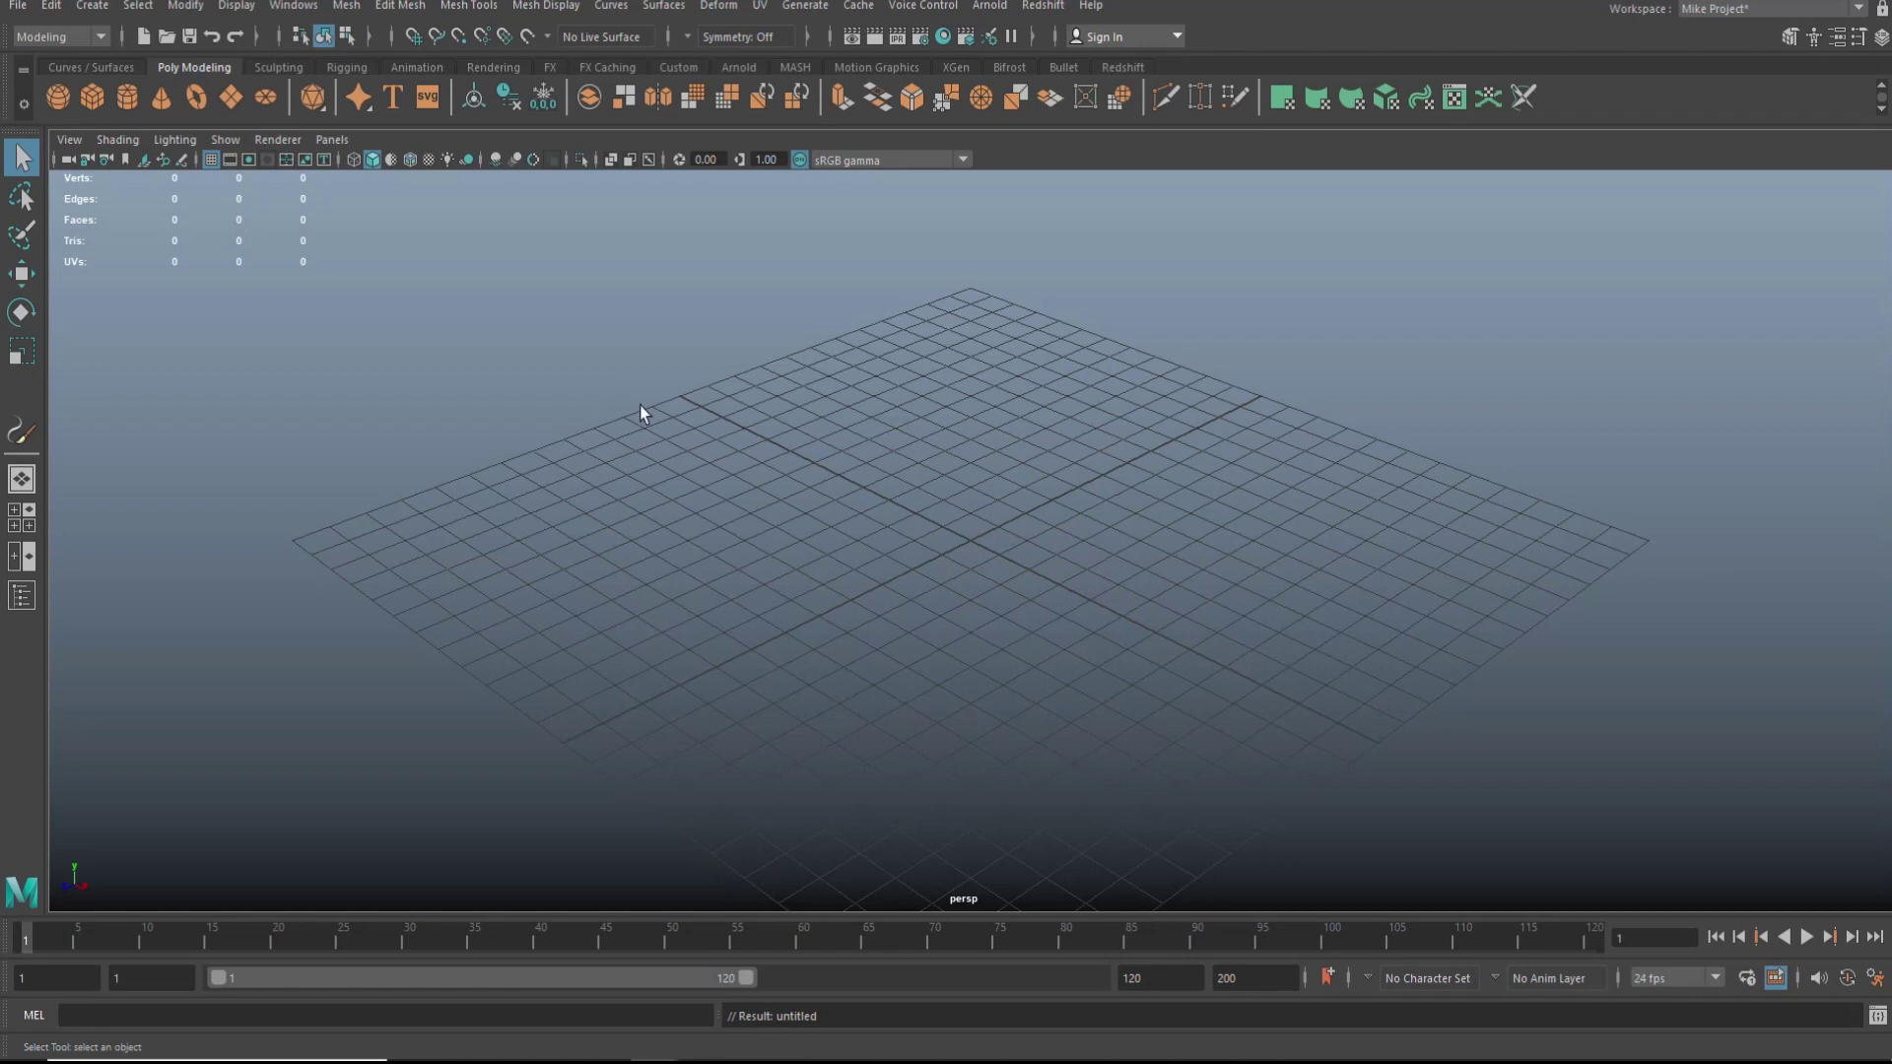
Step: Check the linear working units in the Settings preferences and save the preferences
{"action": "left_click", "coordinate": [293, 6]}
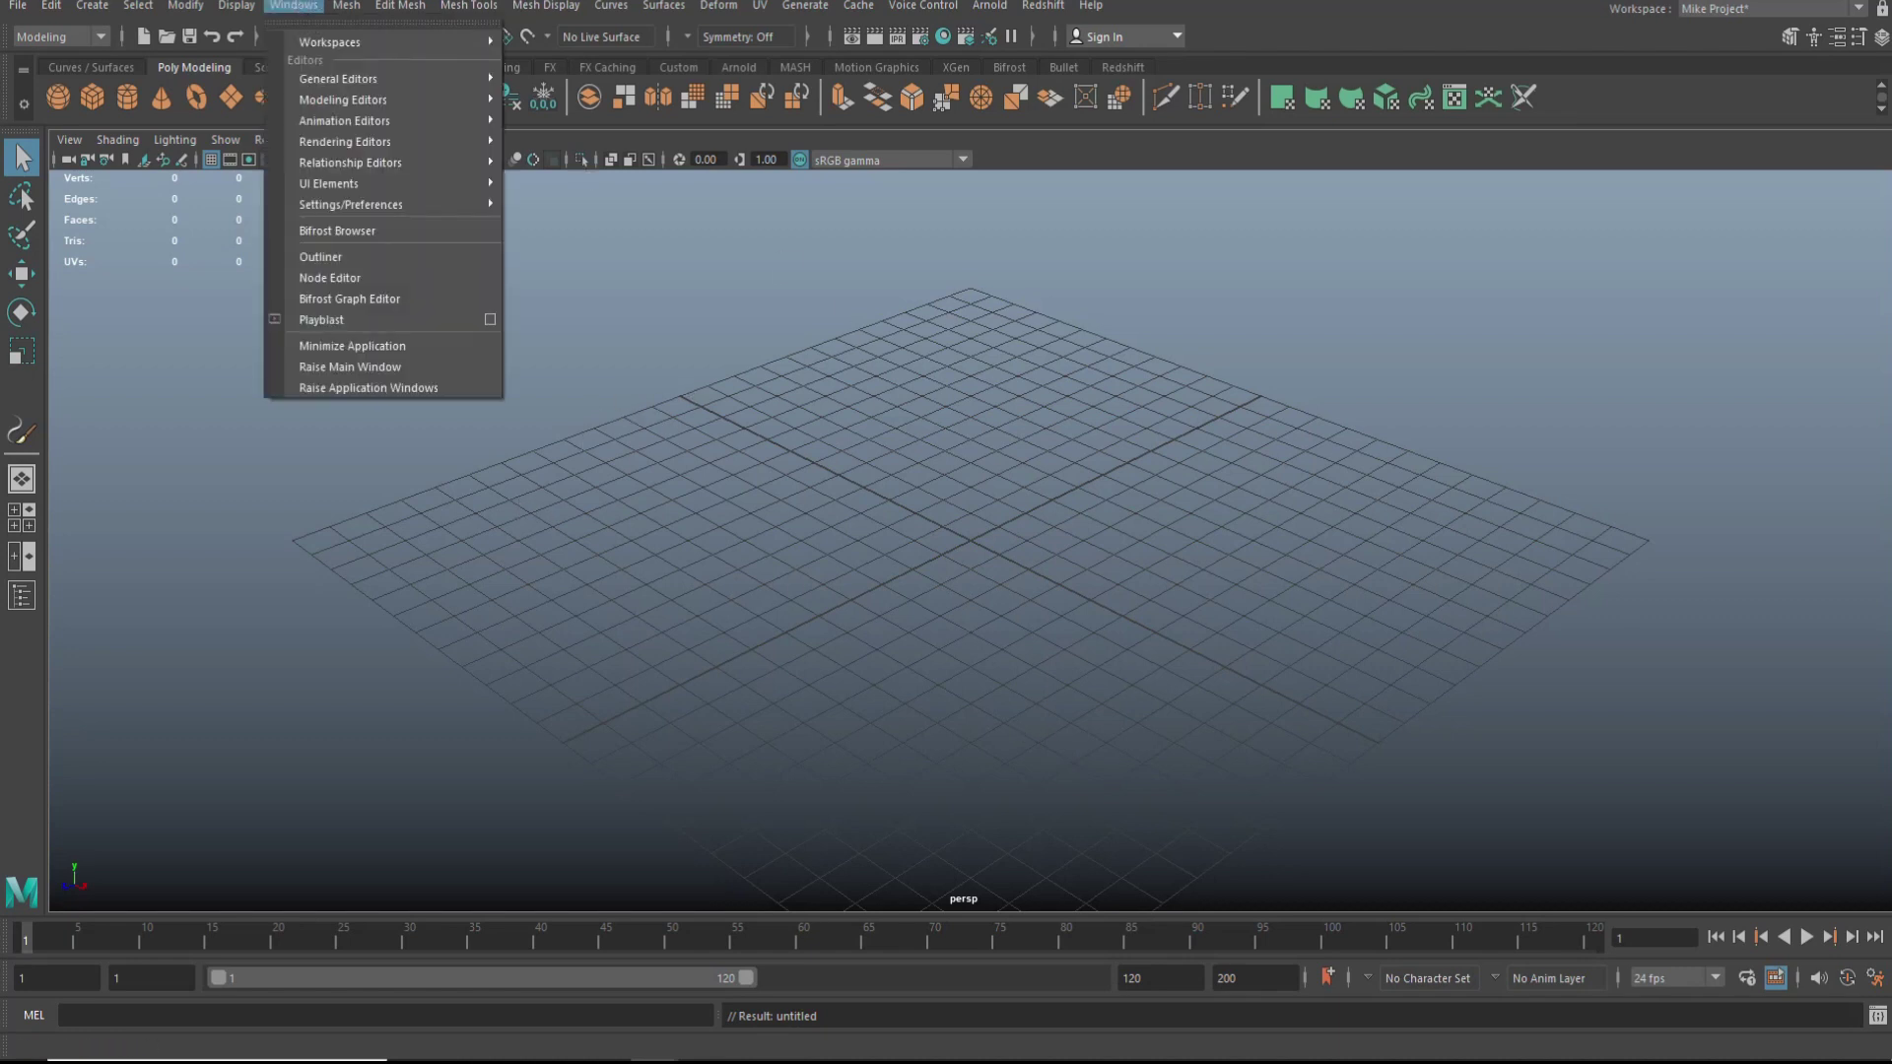
{"action": "mouse_move", "coordinate": [436, 207]}
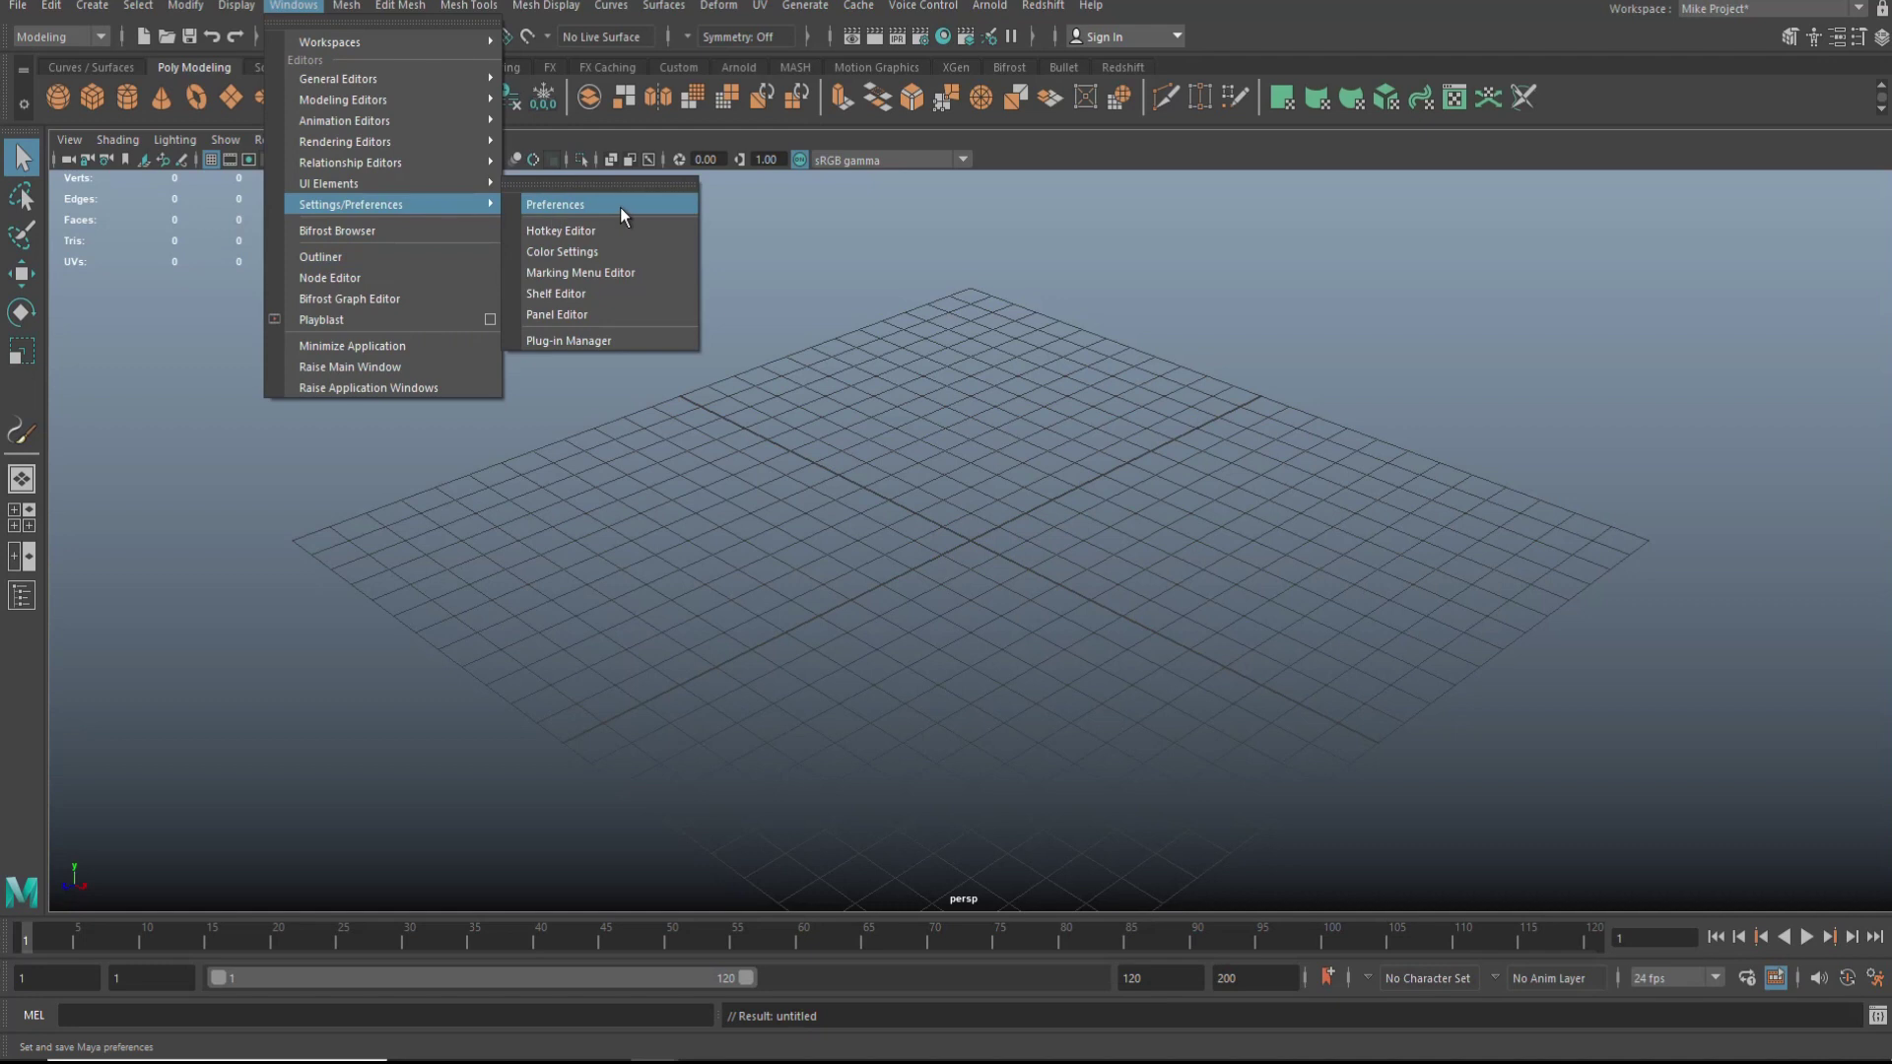
{"action": "left_click", "coordinate": [577, 205]}
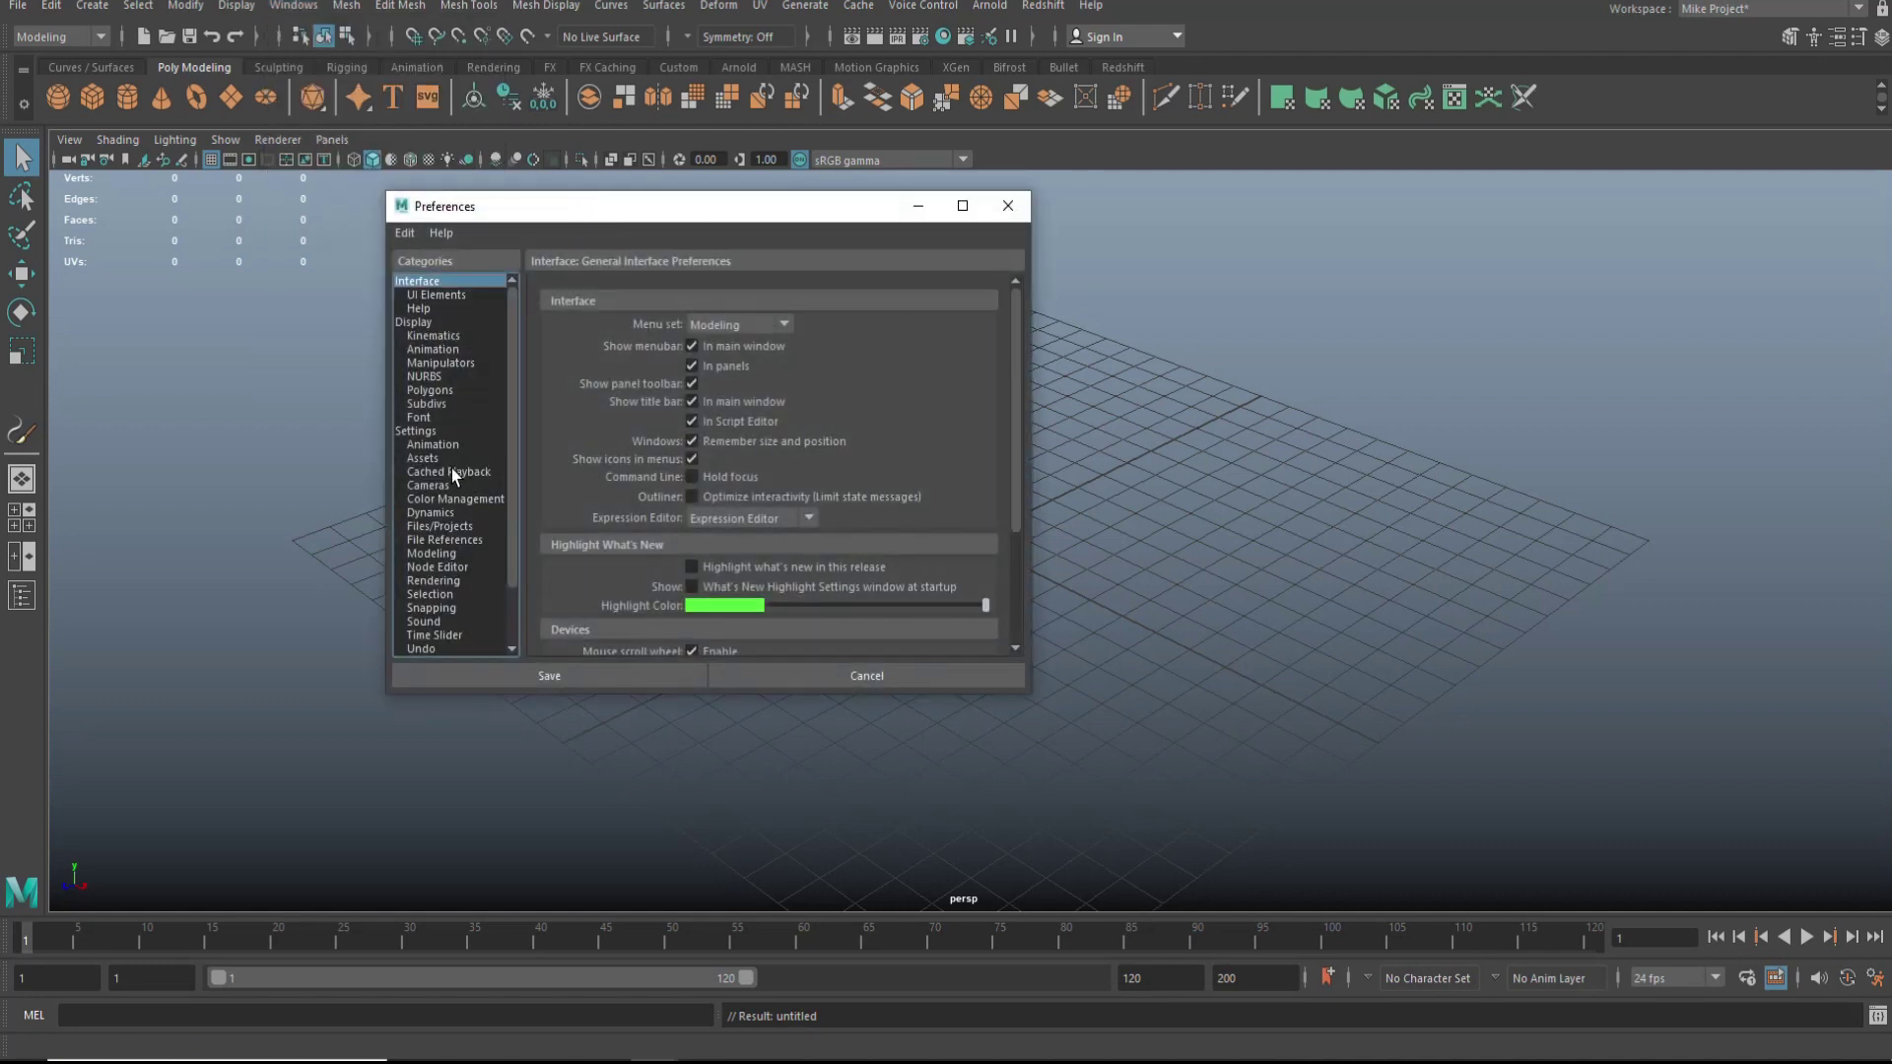
{"action": "left_click", "coordinate": [419, 432]}
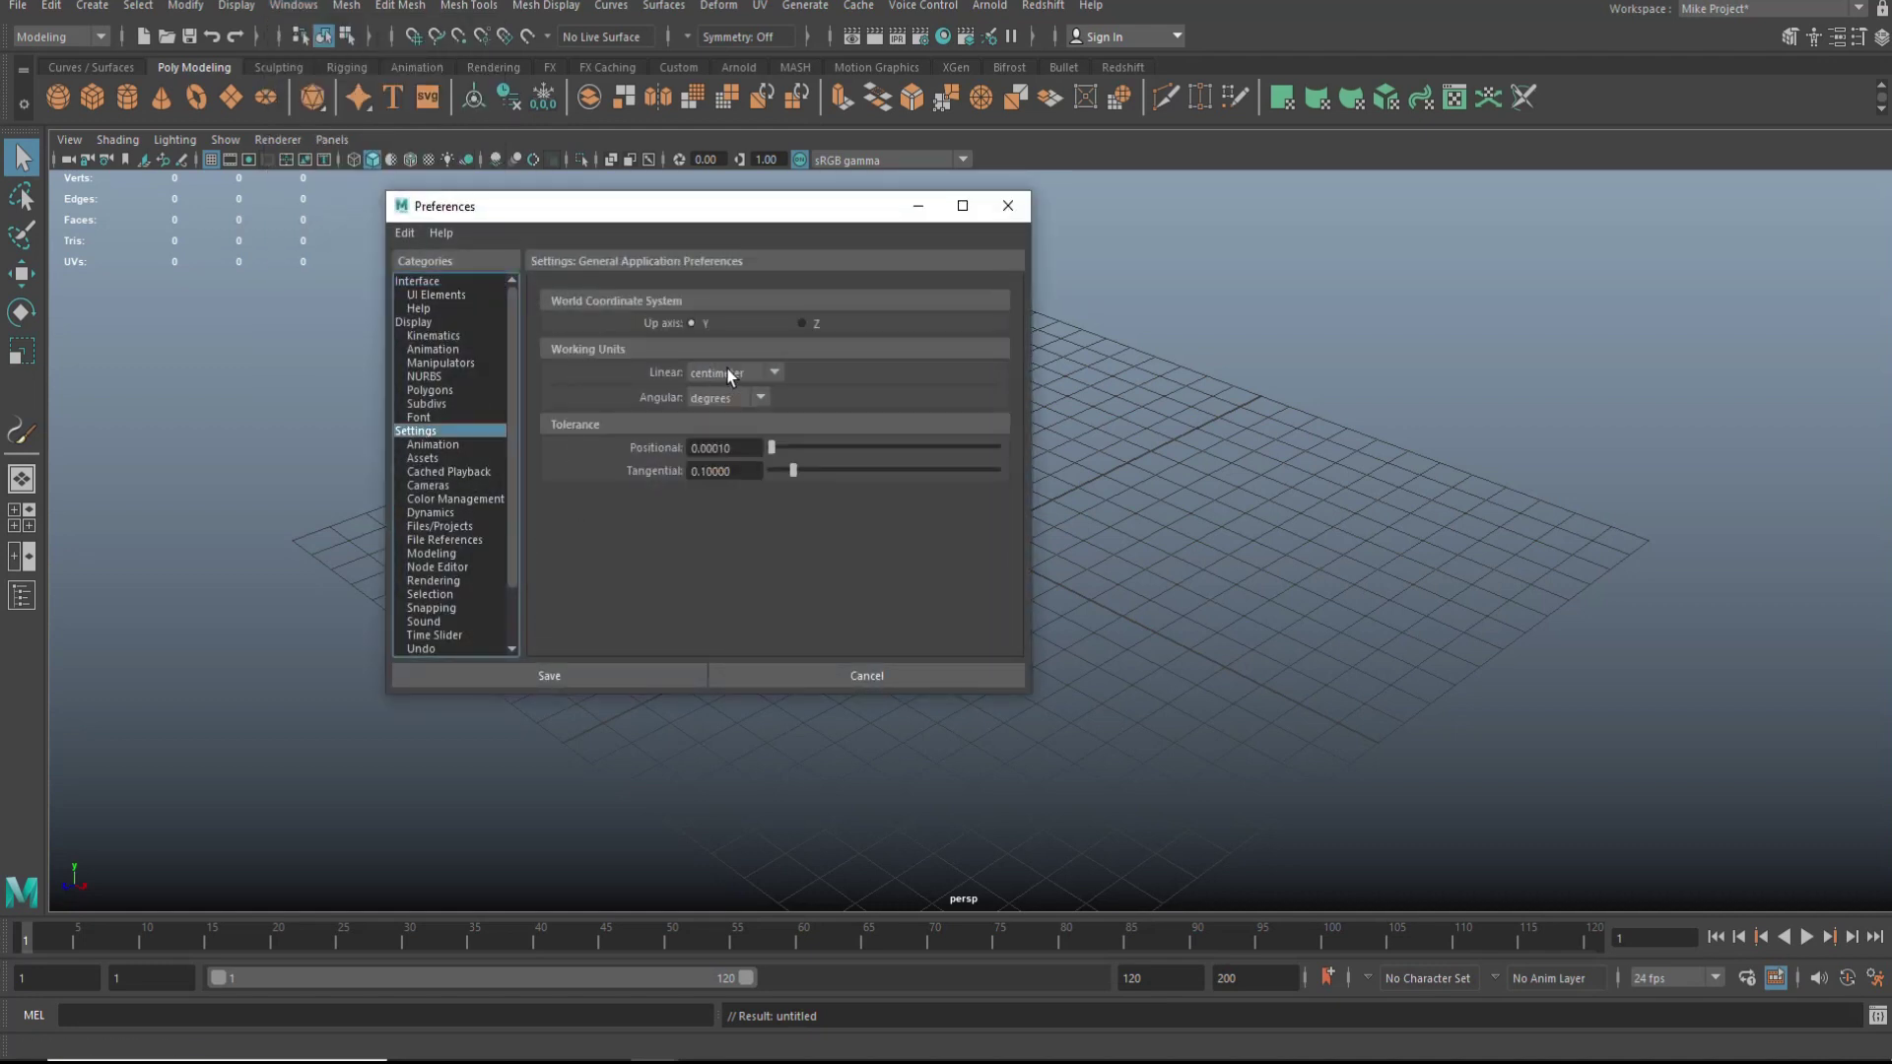
{"action": "left_click", "coordinate": [1013, 214]}
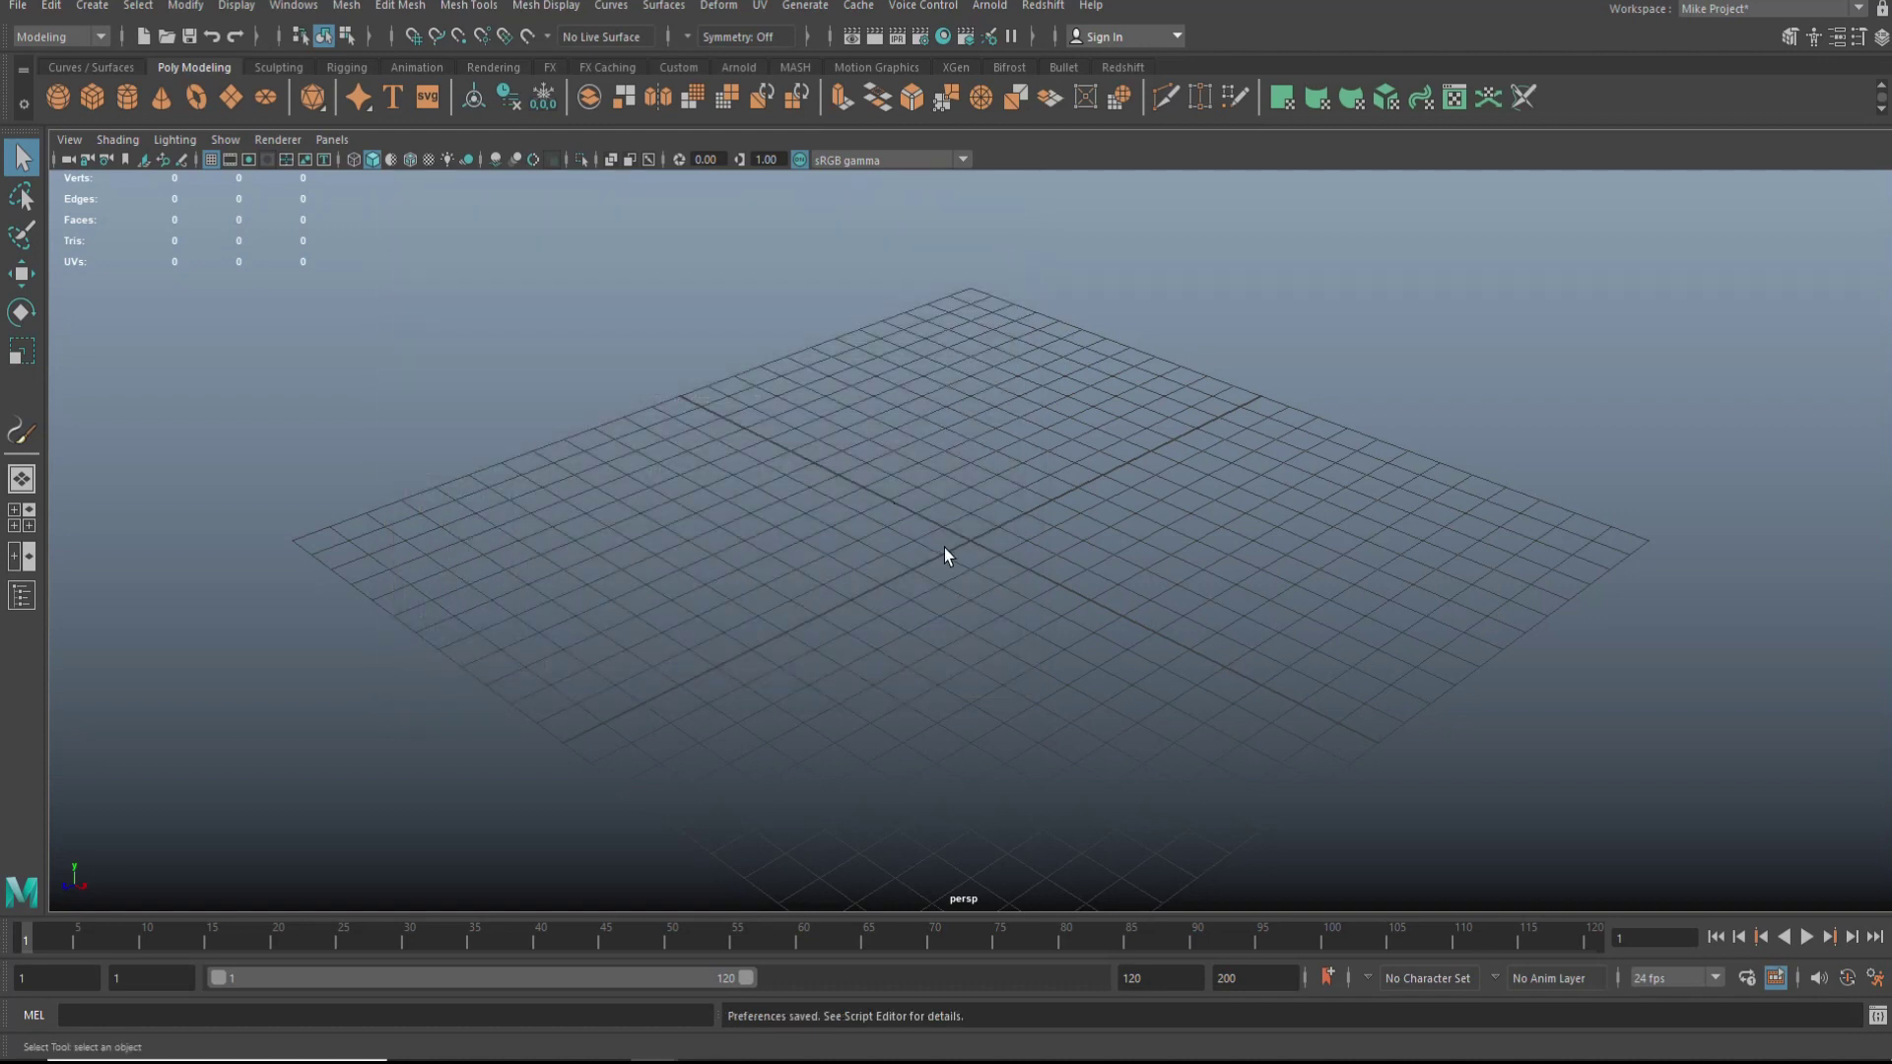
Step: Zoom and tilt the view of the empty ground grid, then bring up the Paint Effects brush browser
{"action": "scroll", "coordinate": [1105, 563], "scroll_direction": "down", "scroll_amount": 5}
{"action": "scroll", "coordinate": [1088, 570], "scroll_direction": "up", "scroll_amount": 2}
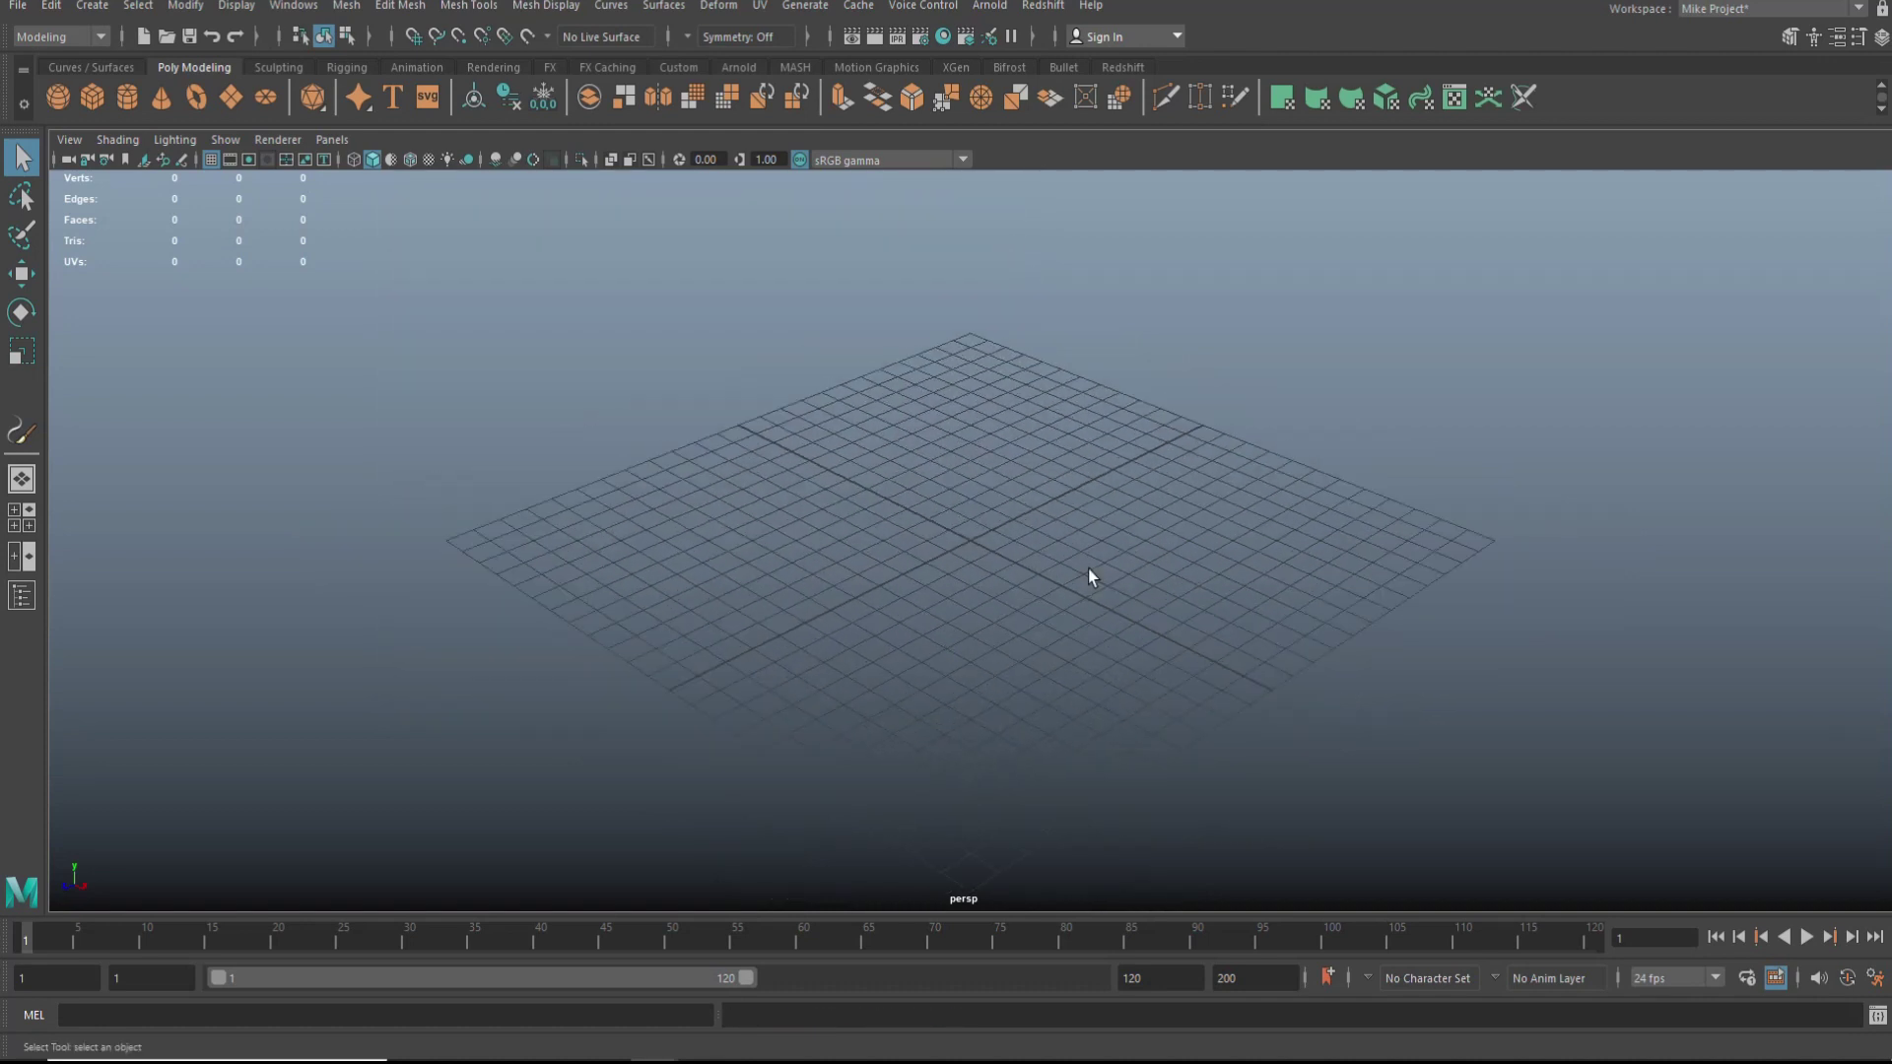
{"action": "scroll", "coordinate": [1087, 570], "scroll_direction": "up", "scroll_amount": 1}
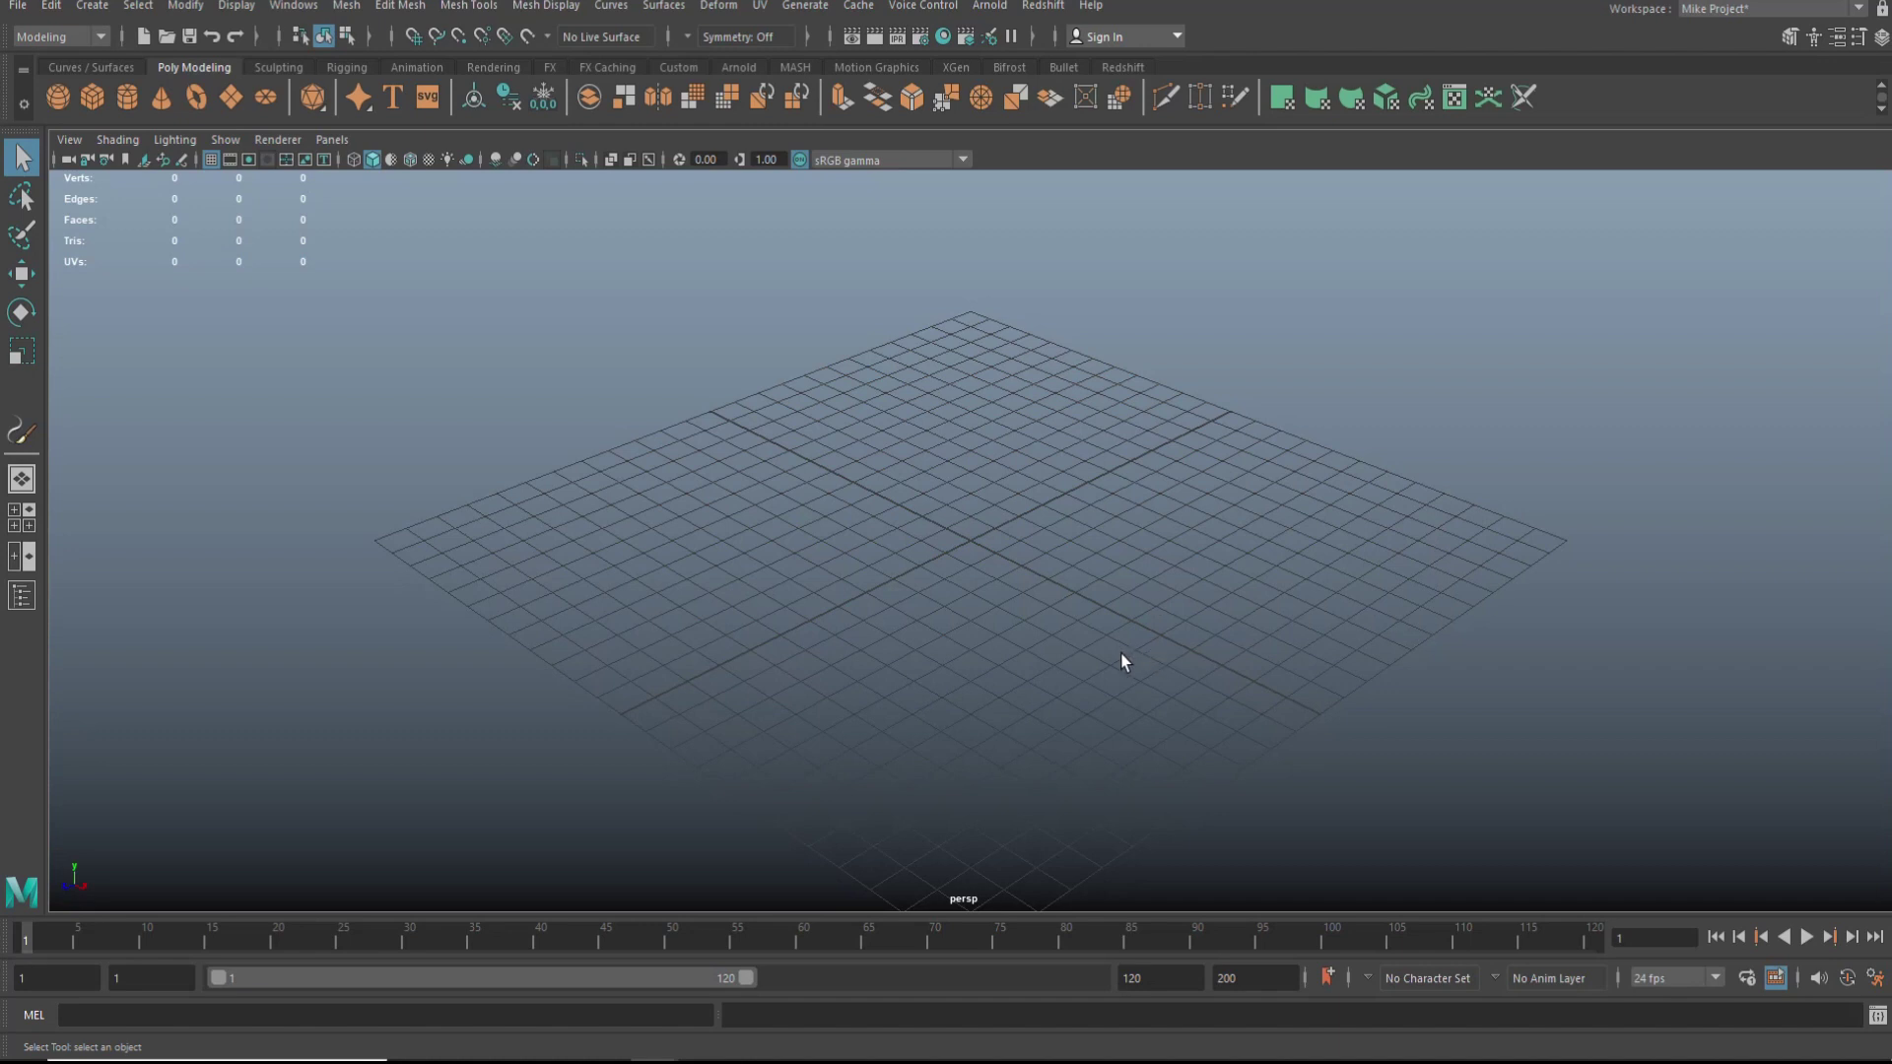
{"action": "mouse_move", "coordinate": [1106, 654]}
{"action": "left_mouse_down", "text": "alt"}
{"action": "mouse_move", "coordinate": [1068, 629]}
{"action": "mouse_move", "coordinate": [1108, 639]}
{"action": "left_mouse_up", "text": "alt"}
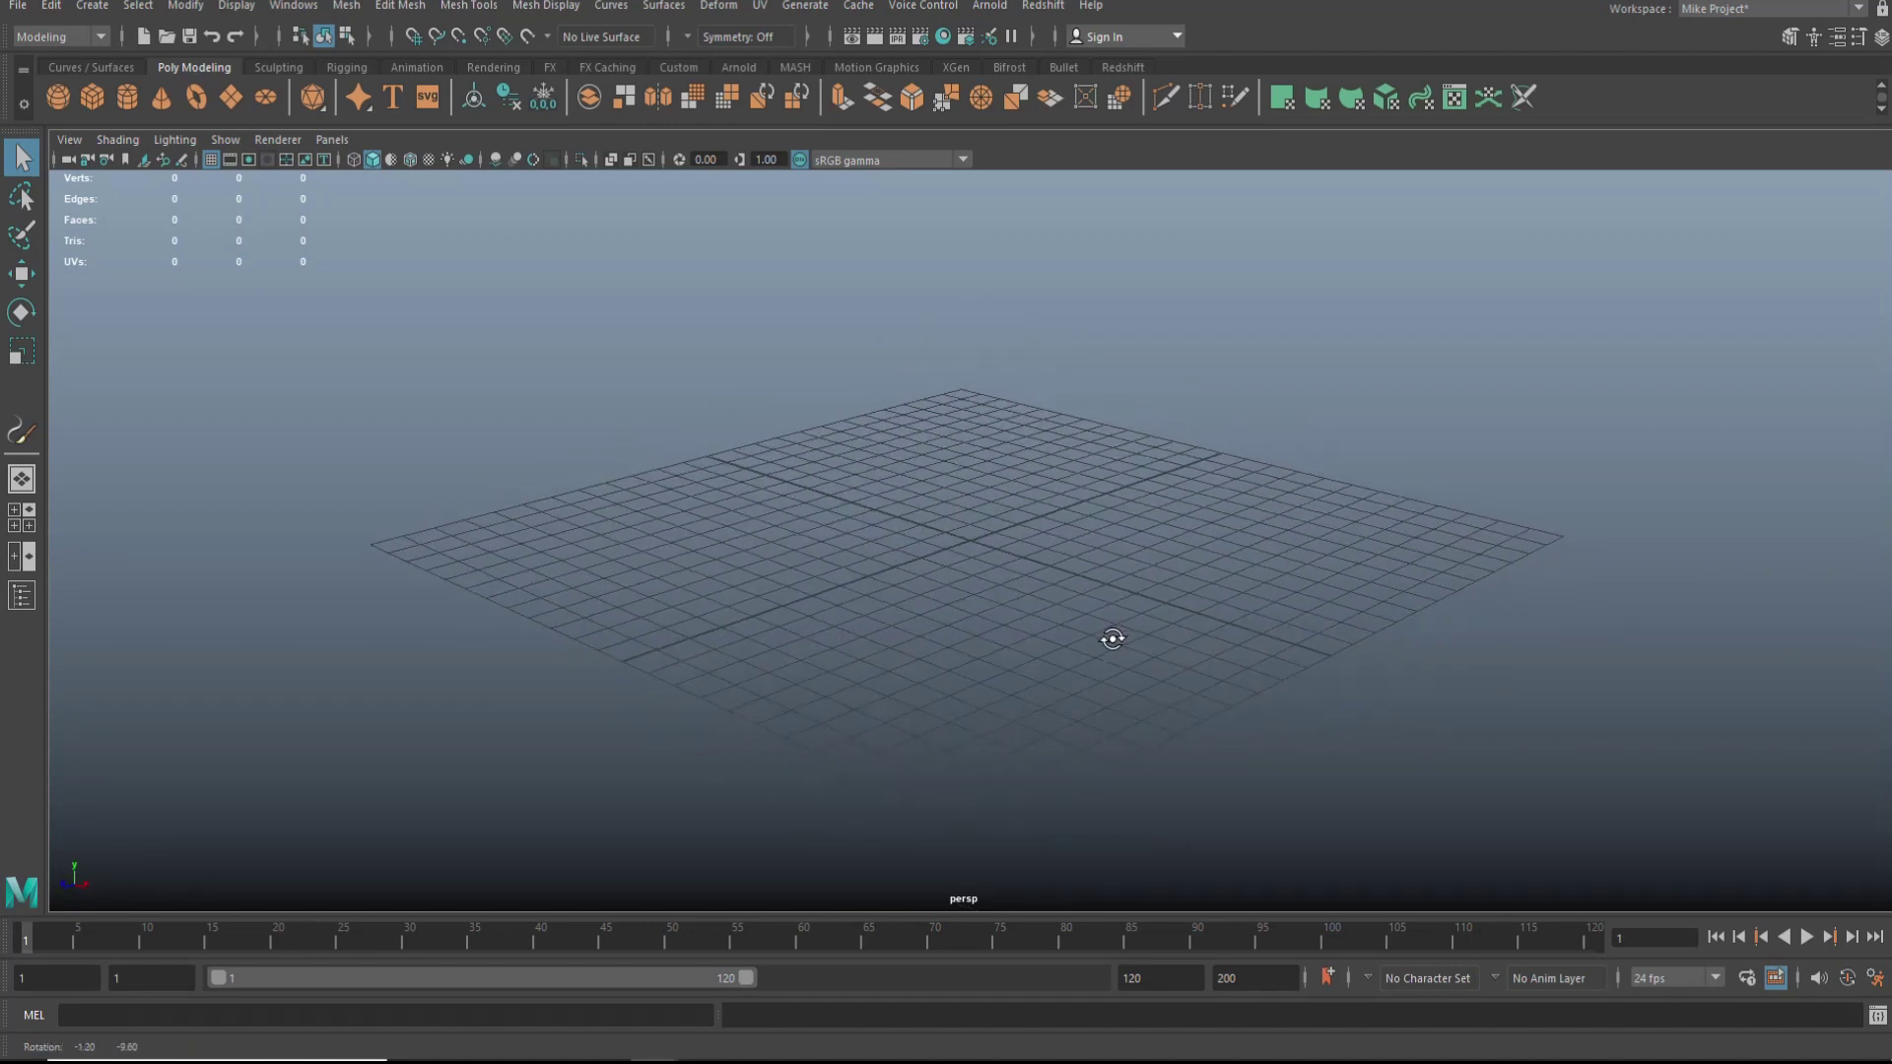
{"action": "left_click", "coordinate": [808, 12]}
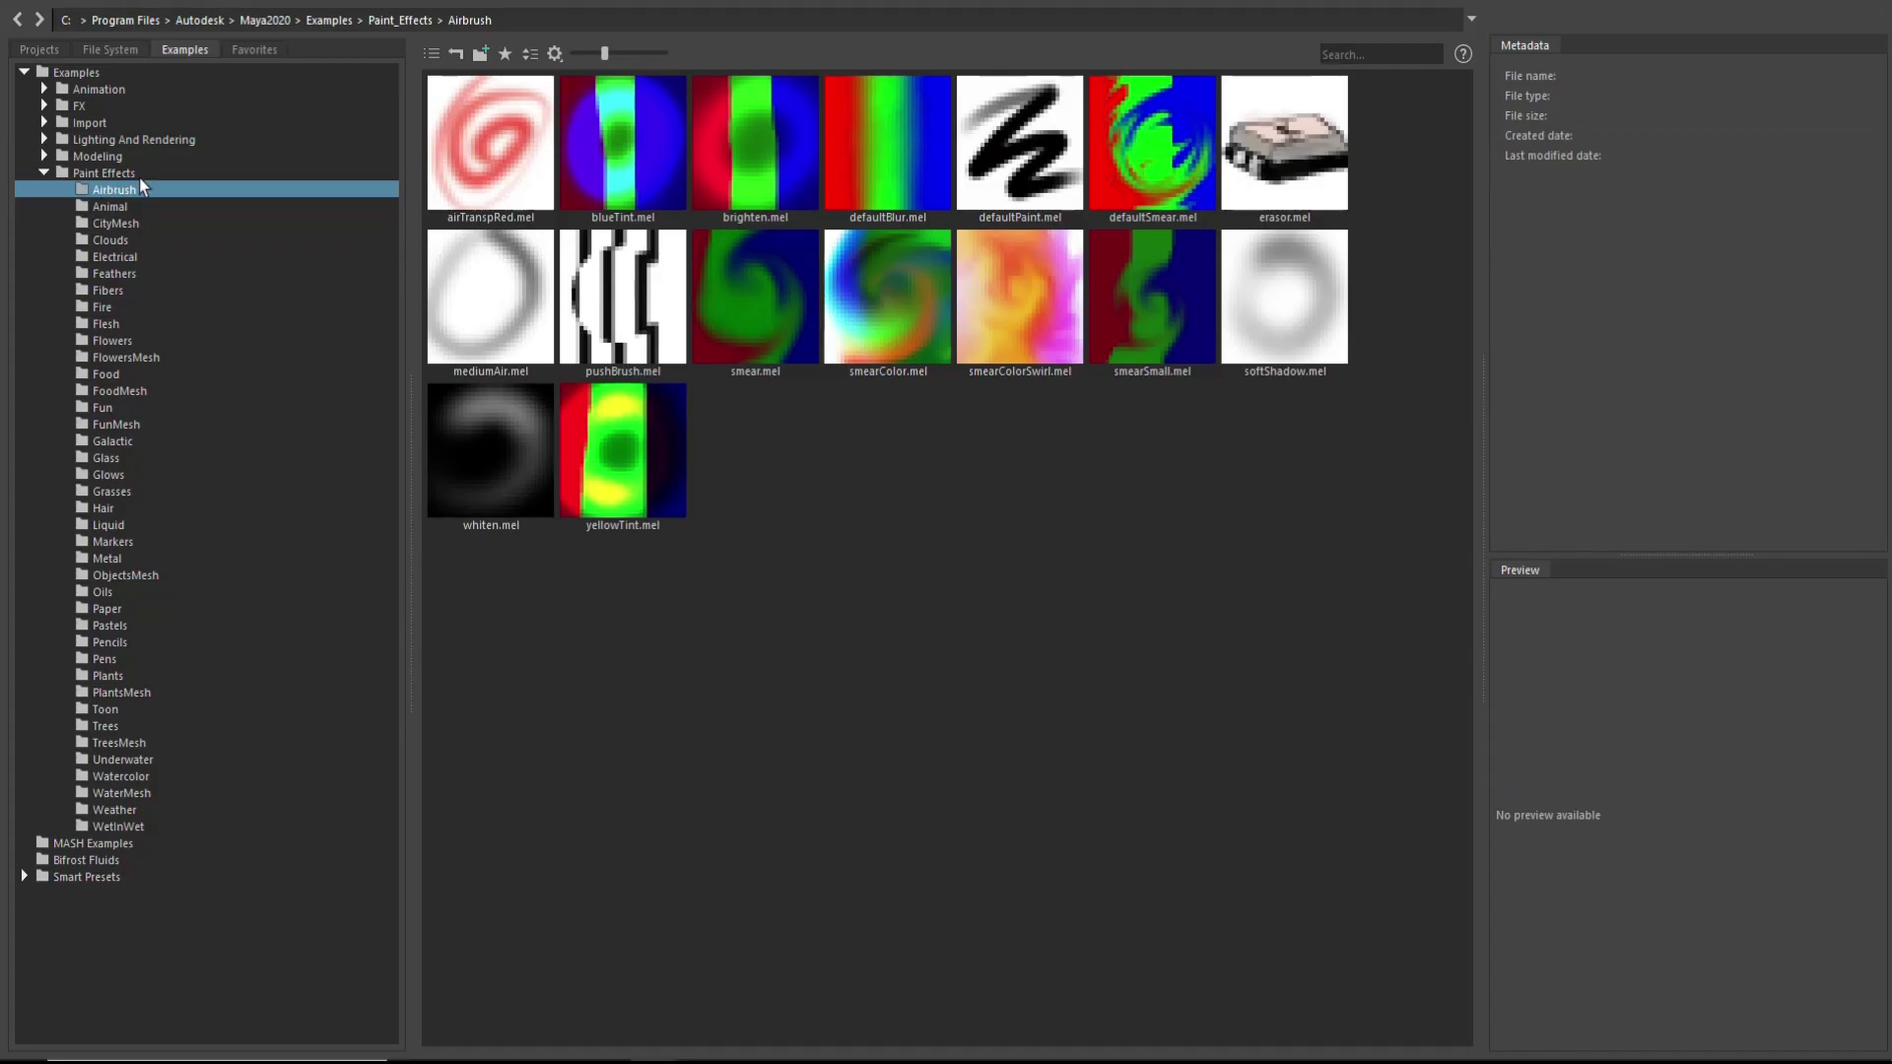
Step: Choose the CityMesh manhattan.mel brush and paint skyscrapers across the ground grid
{"action": "left_click", "coordinate": [119, 224]}
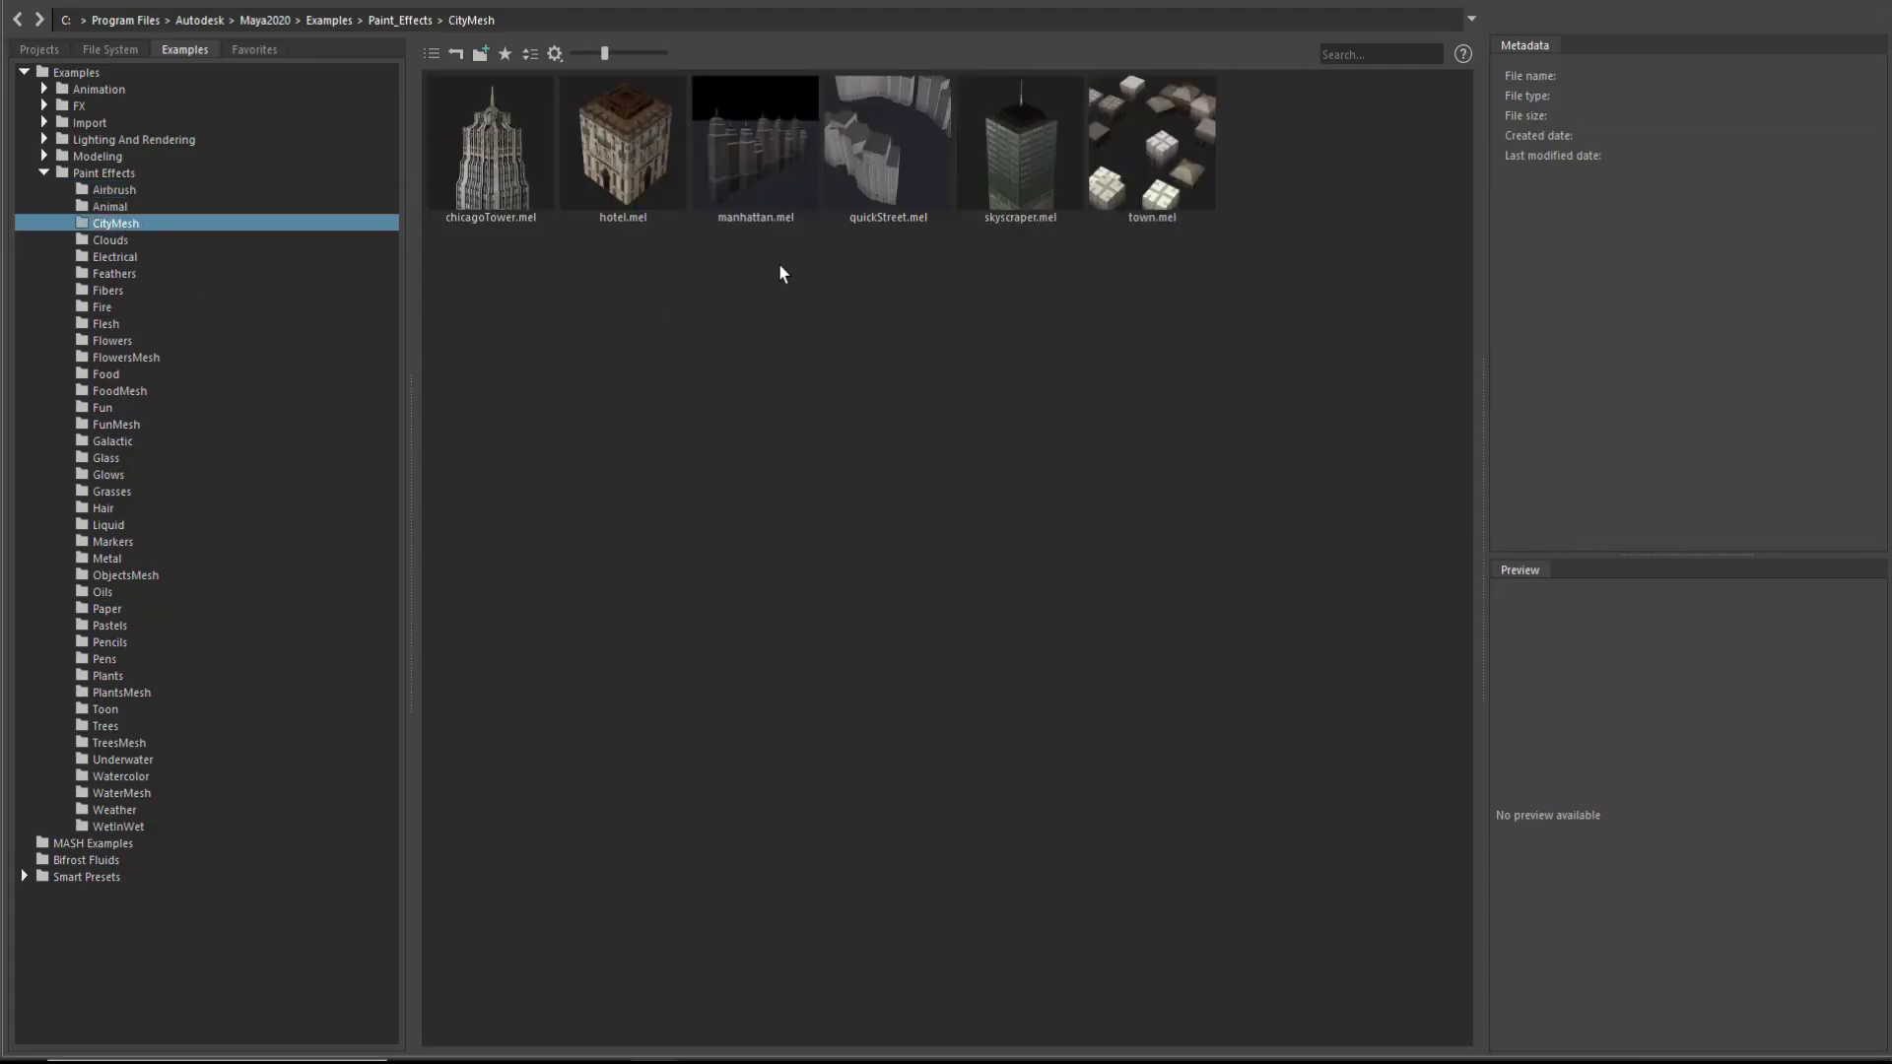
{"action": "left_click", "coordinate": [770, 178]}
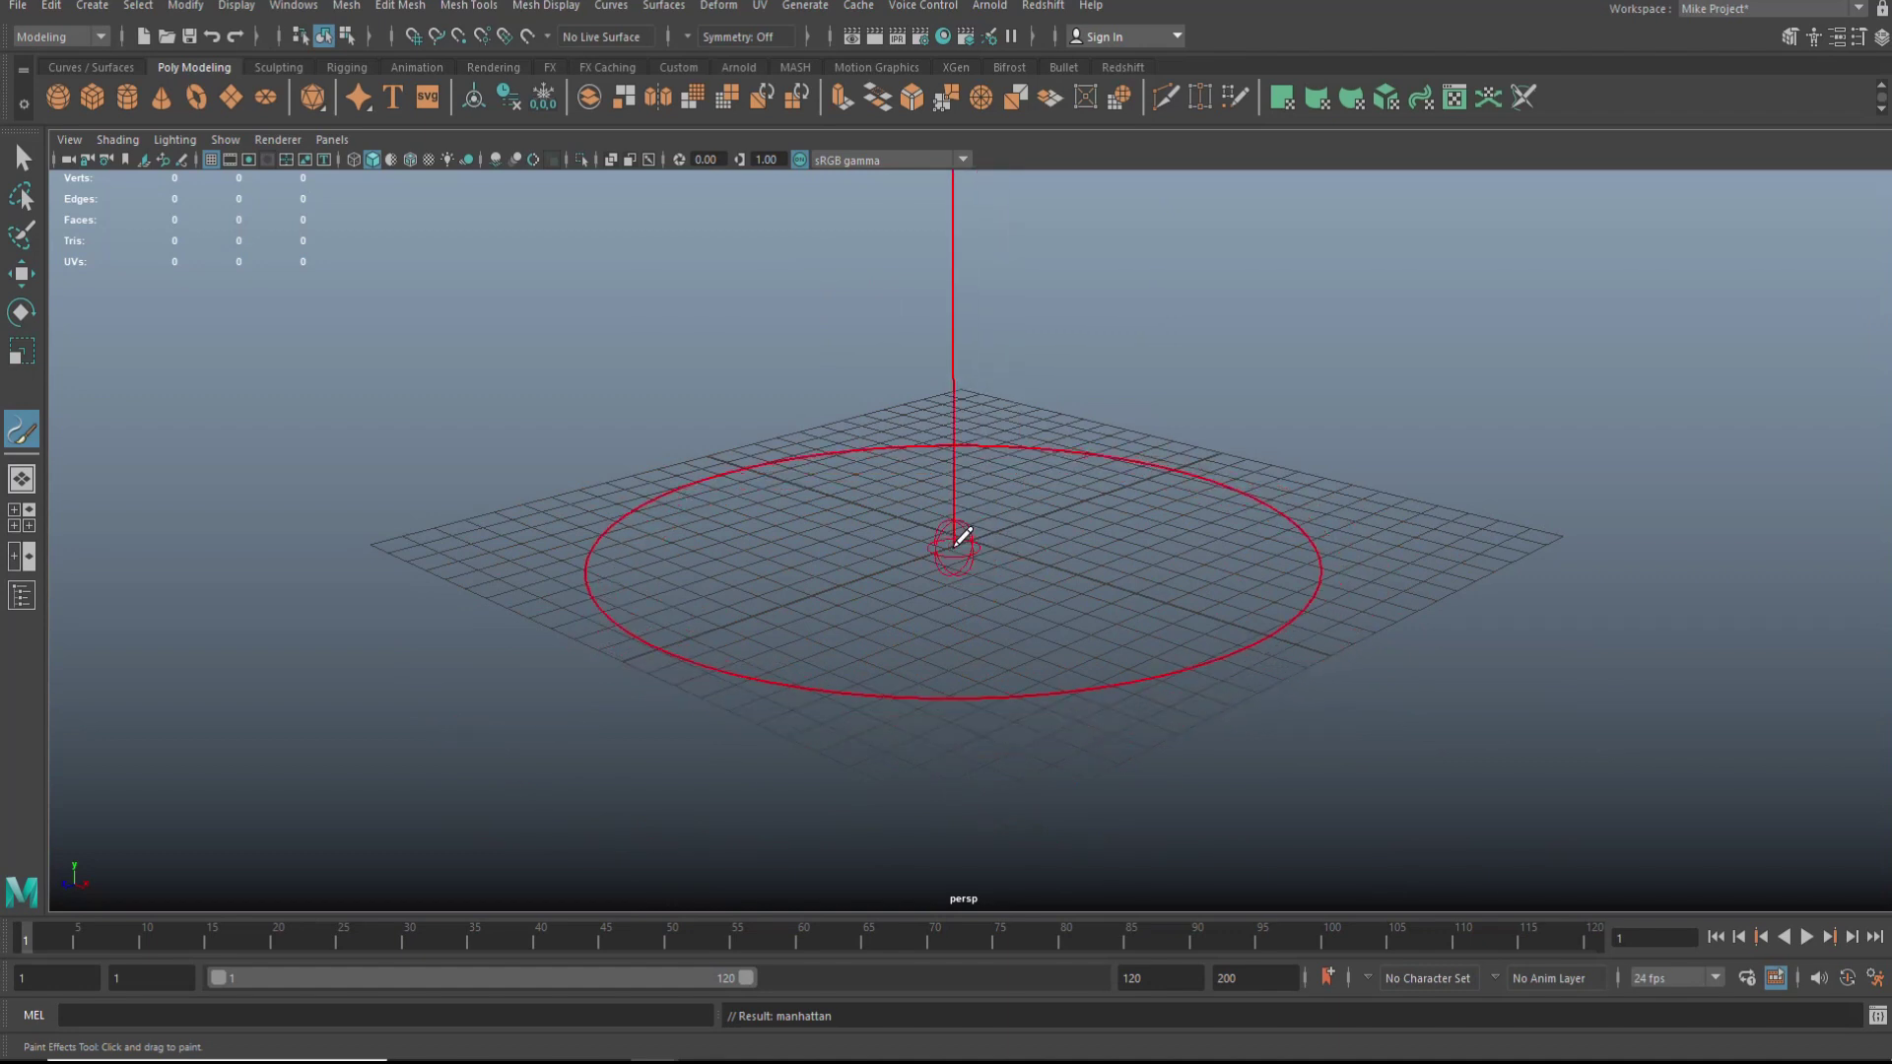
{"action": "mouse_move", "coordinate": [962, 535]}
{"action": "left_mouse_down"}
{"action": "mouse_move", "coordinate": [988, 485]}
{"action": "mouse_move", "coordinate": [1246, 407]}
{"action": "mouse_move", "coordinate": [952, 547]}
{"action": "left_mouse_up"}
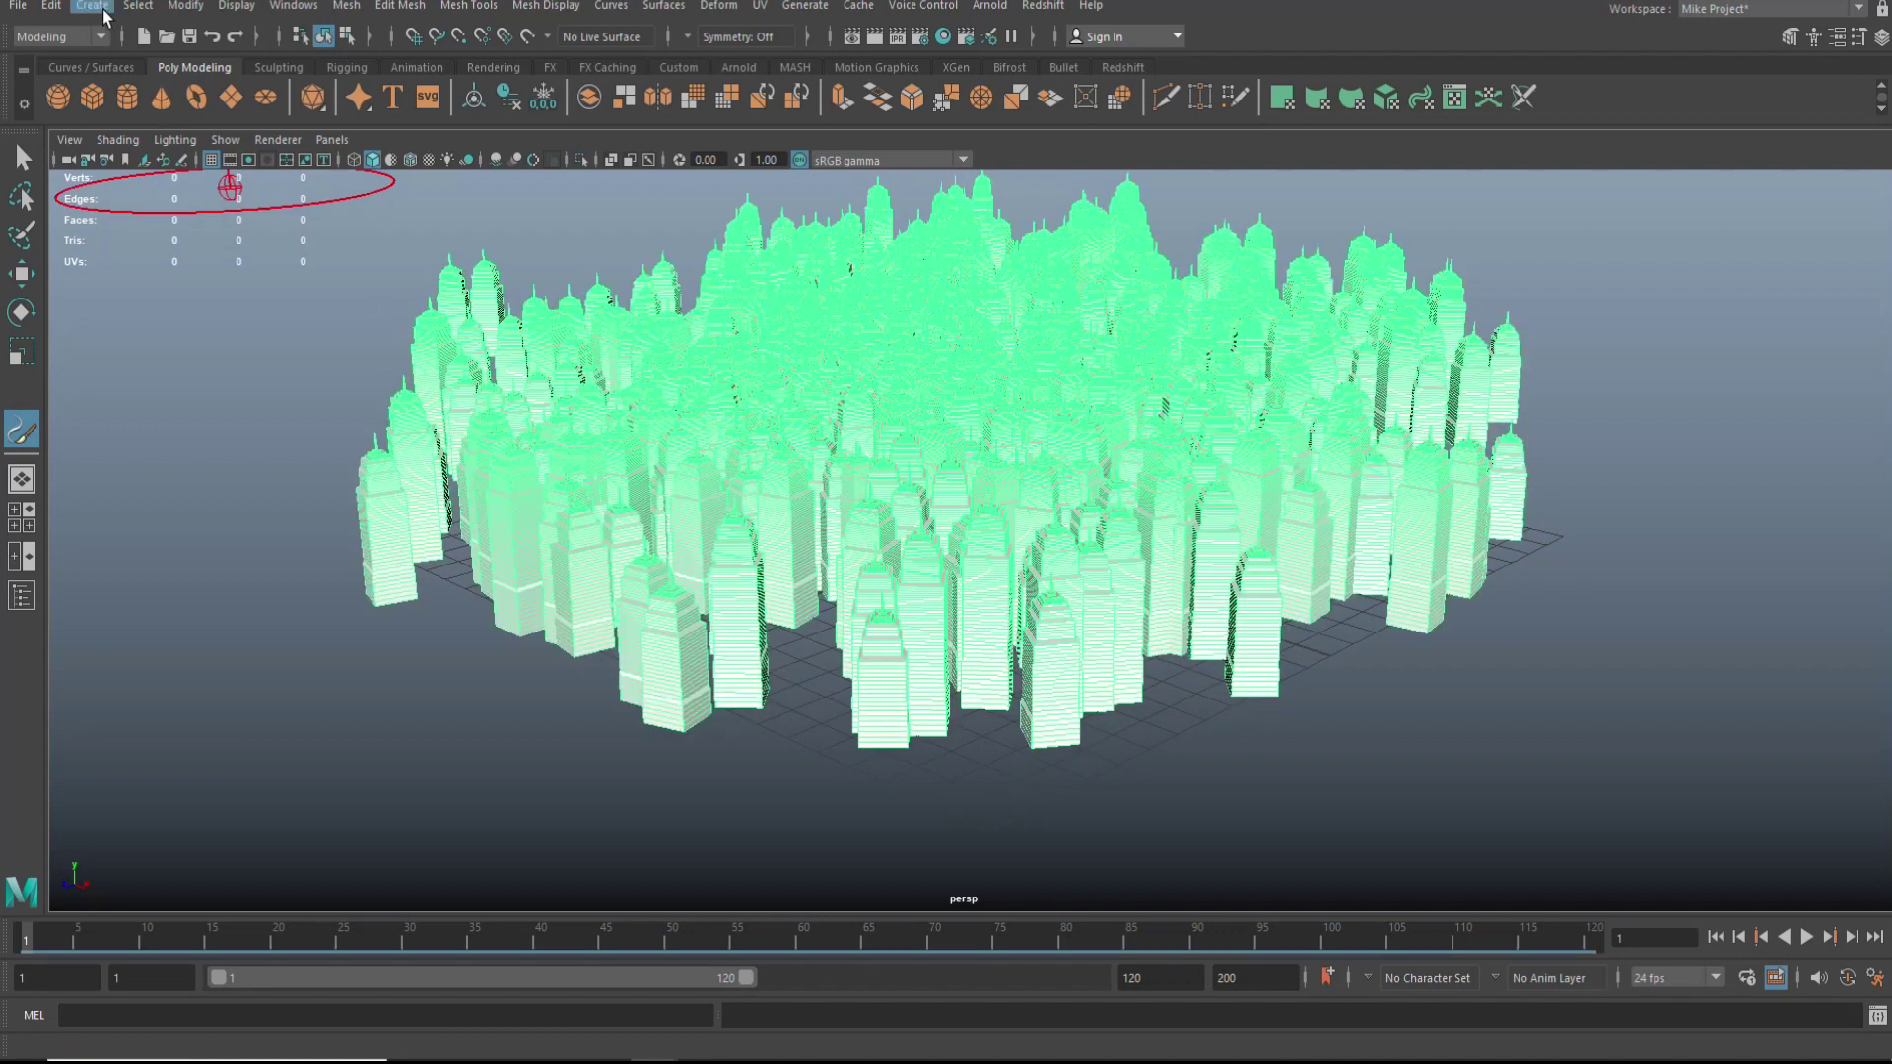
Step: Delete all construction history from the painted skyscraper city
{"action": "left_click", "coordinate": [51, 5]}
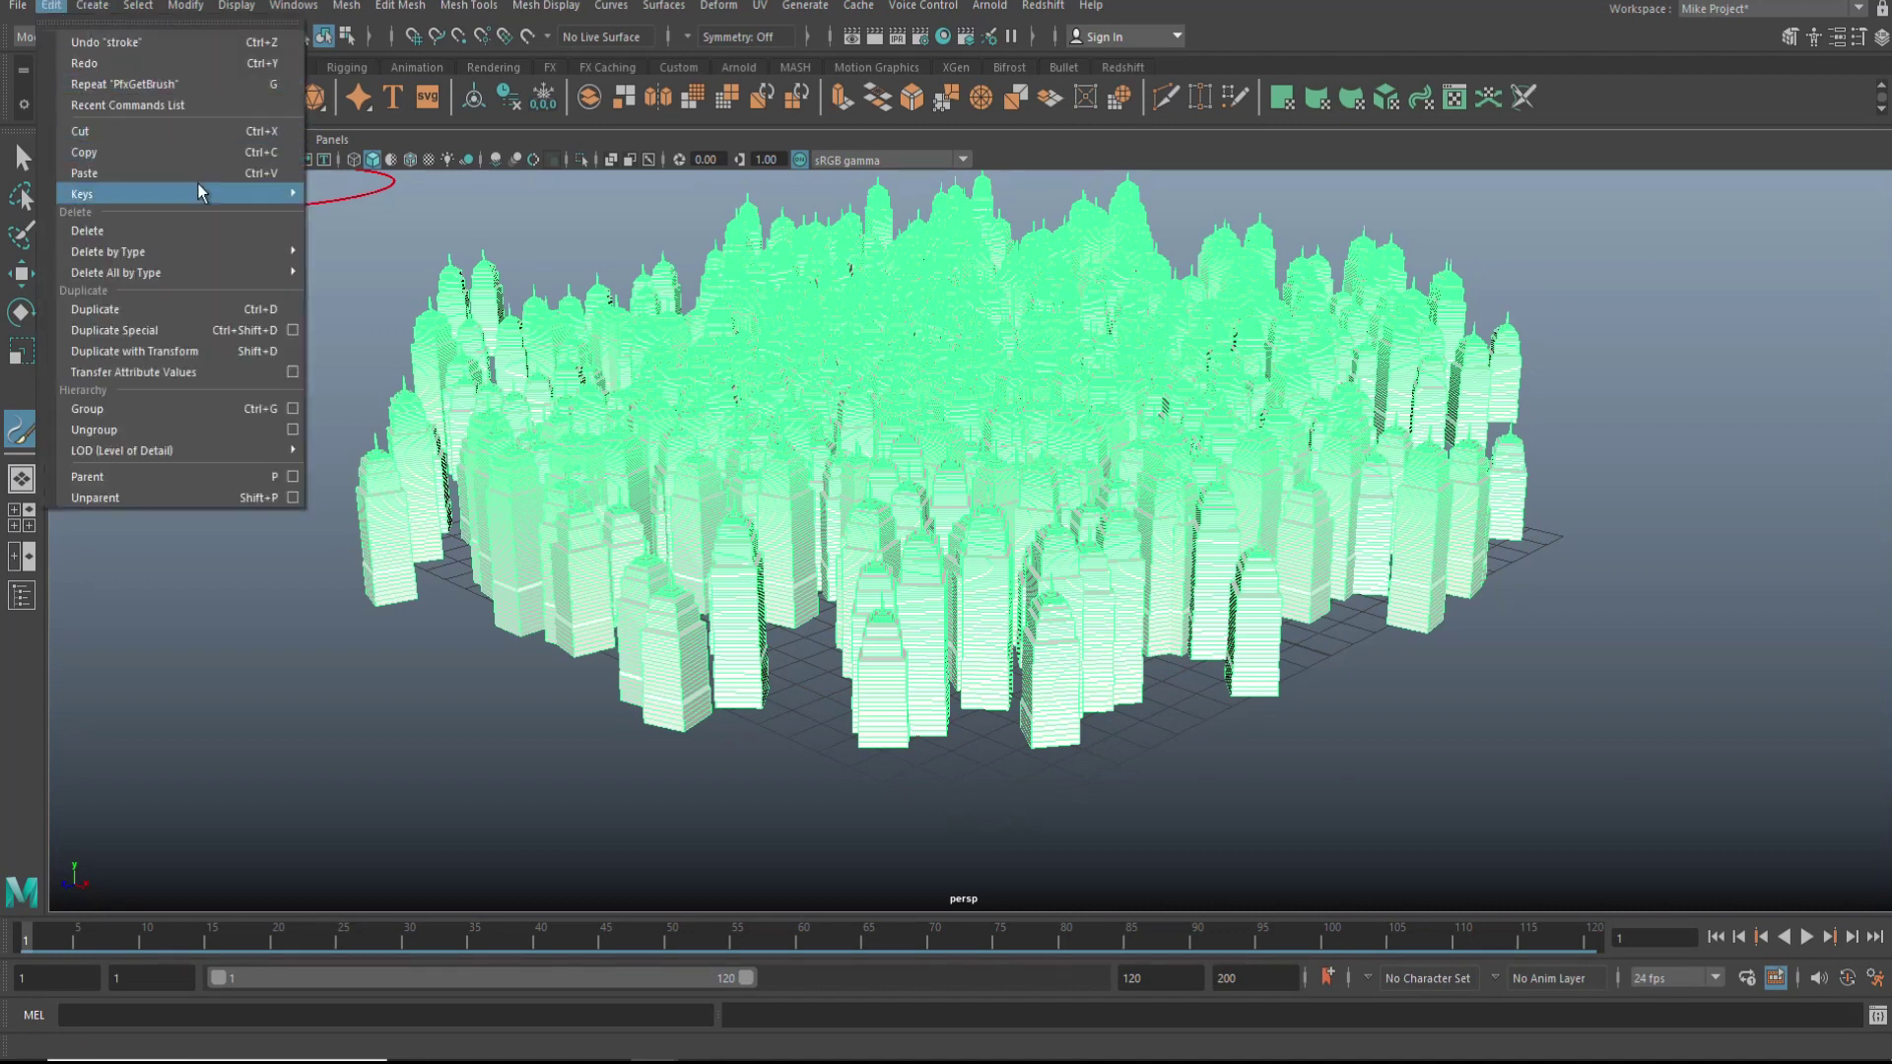
{"action": "mouse_move", "coordinate": [215, 250]}
{"action": "left_click", "coordinate": [373, 252]}
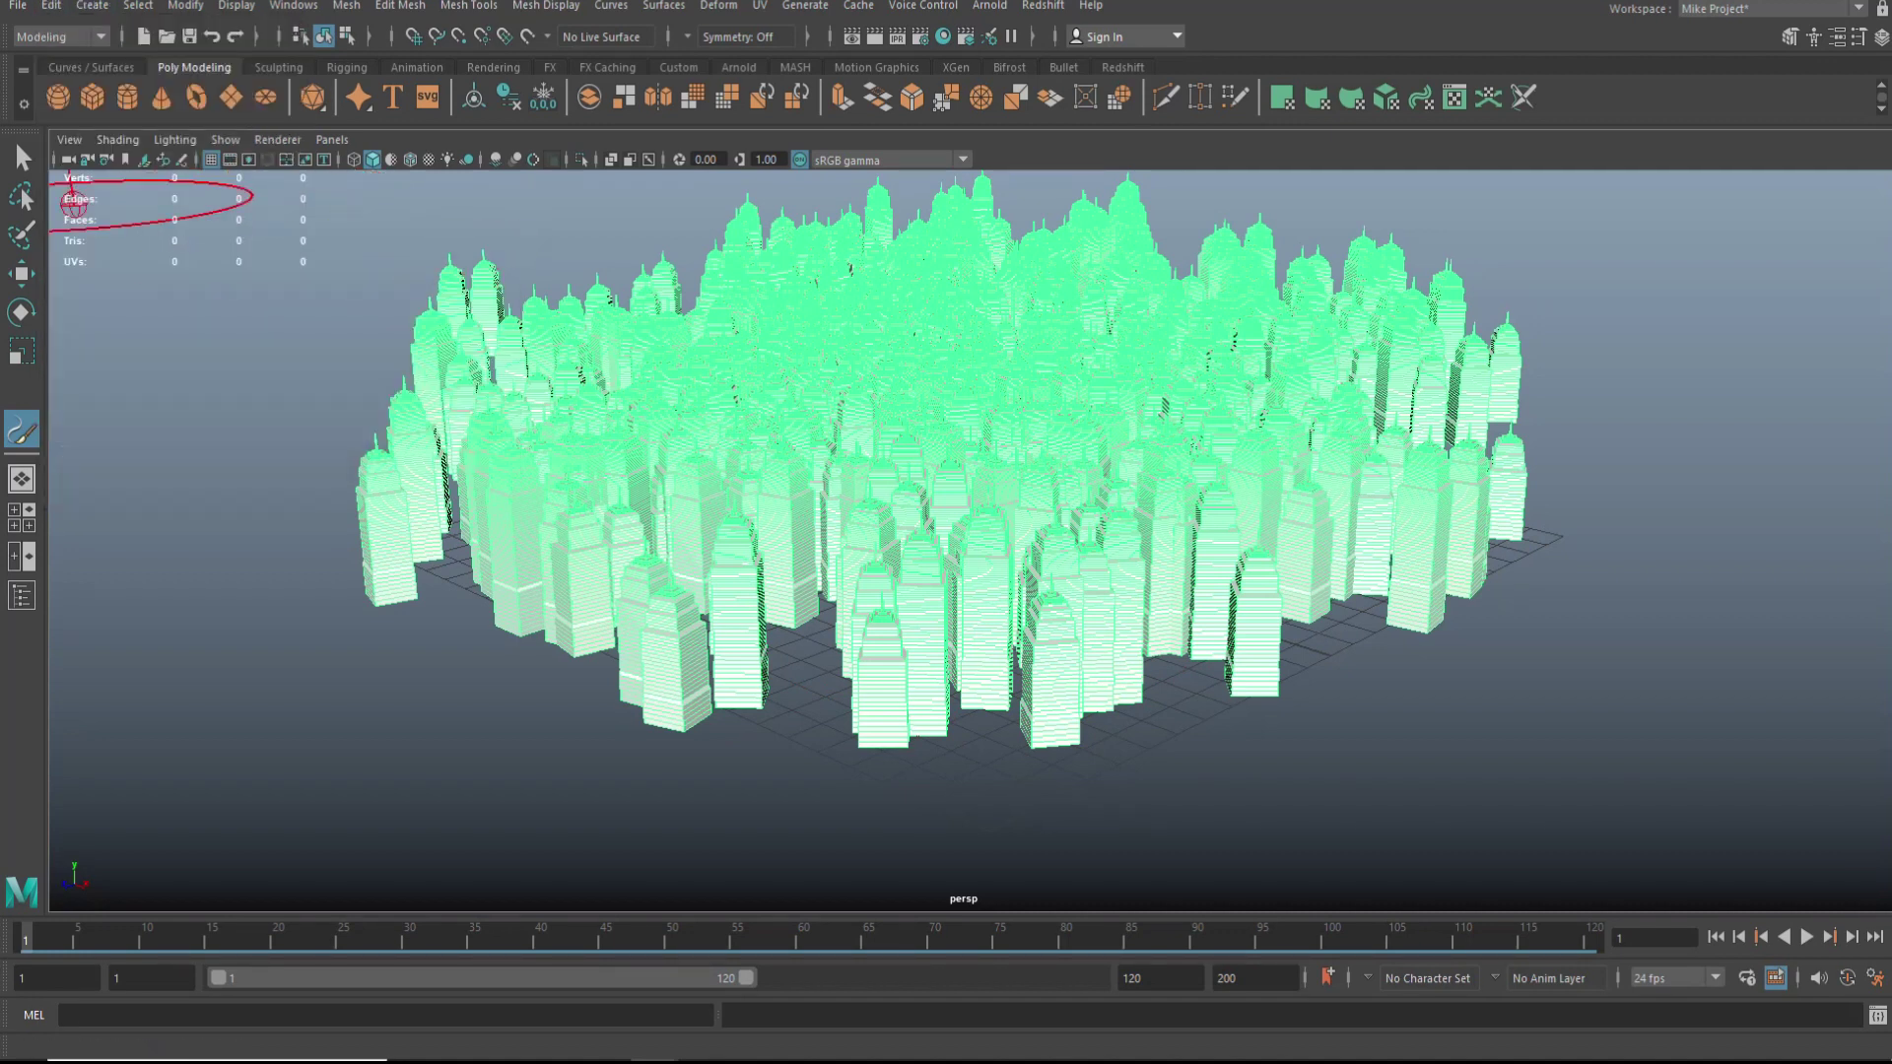
Step: Deselect all buildings, zoom and orbit around the city, and show the Attribute Editor
{"action": "left_click", "coordinate": [22, 158]}
{"action": "left_click", "coordinate": [251, 615]}
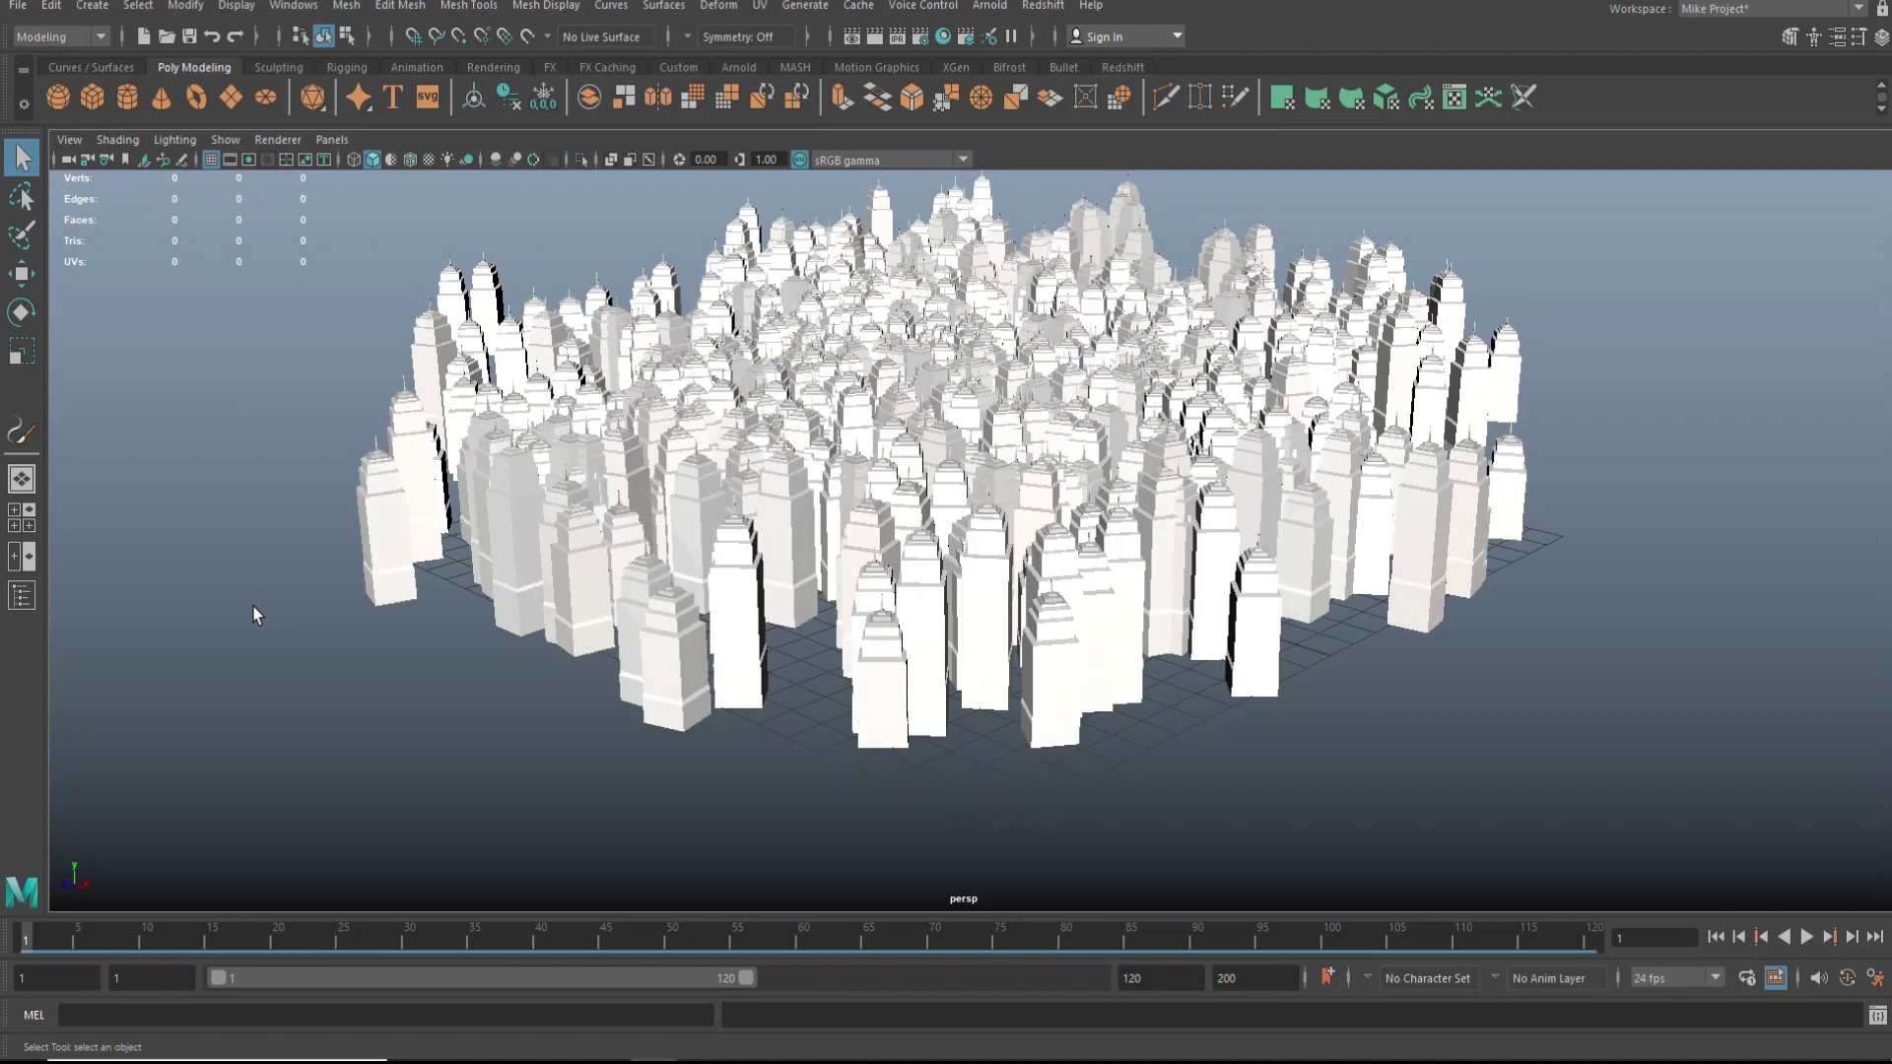
{"action": "scroll", "coordinate": [487, 605], "scroll_direction": "down", "scroll_amount": 3}
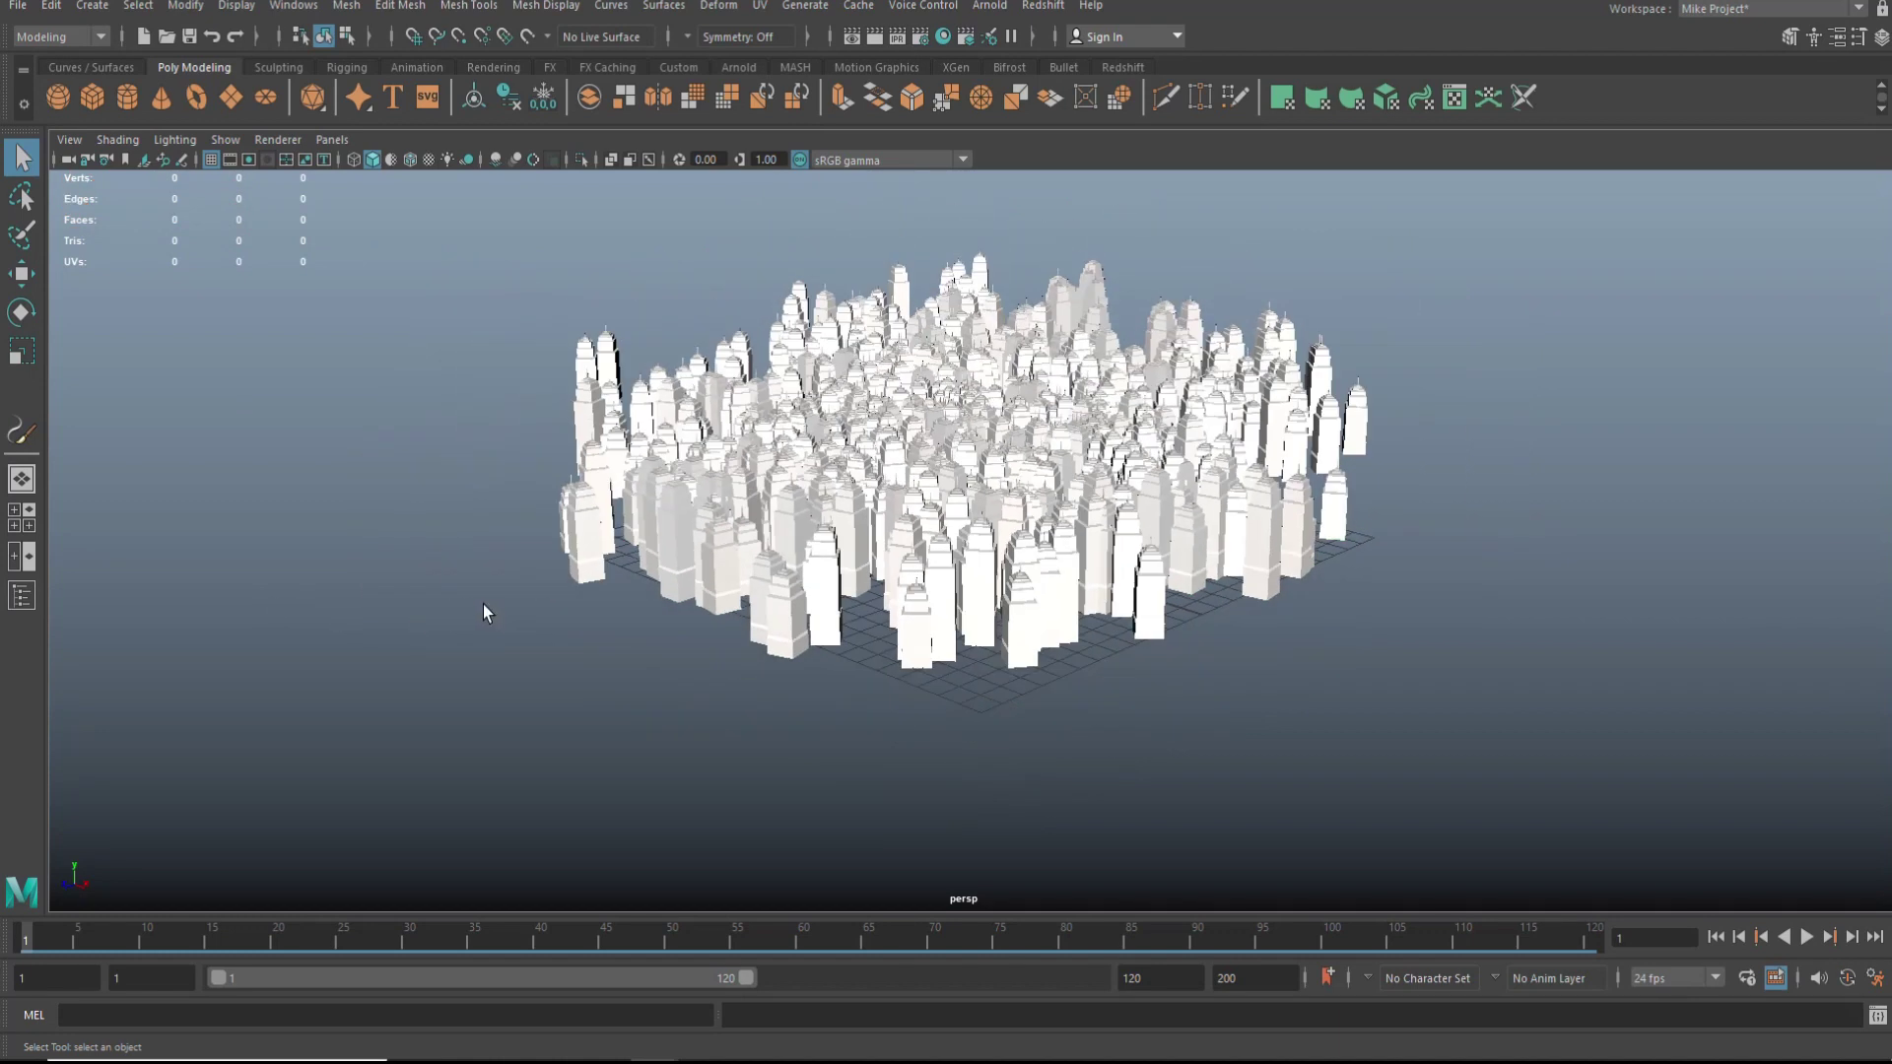
{"action": "scroll", "coordinate": [434, 618], "scroll_direction": "up", "scroll_amount": 3}
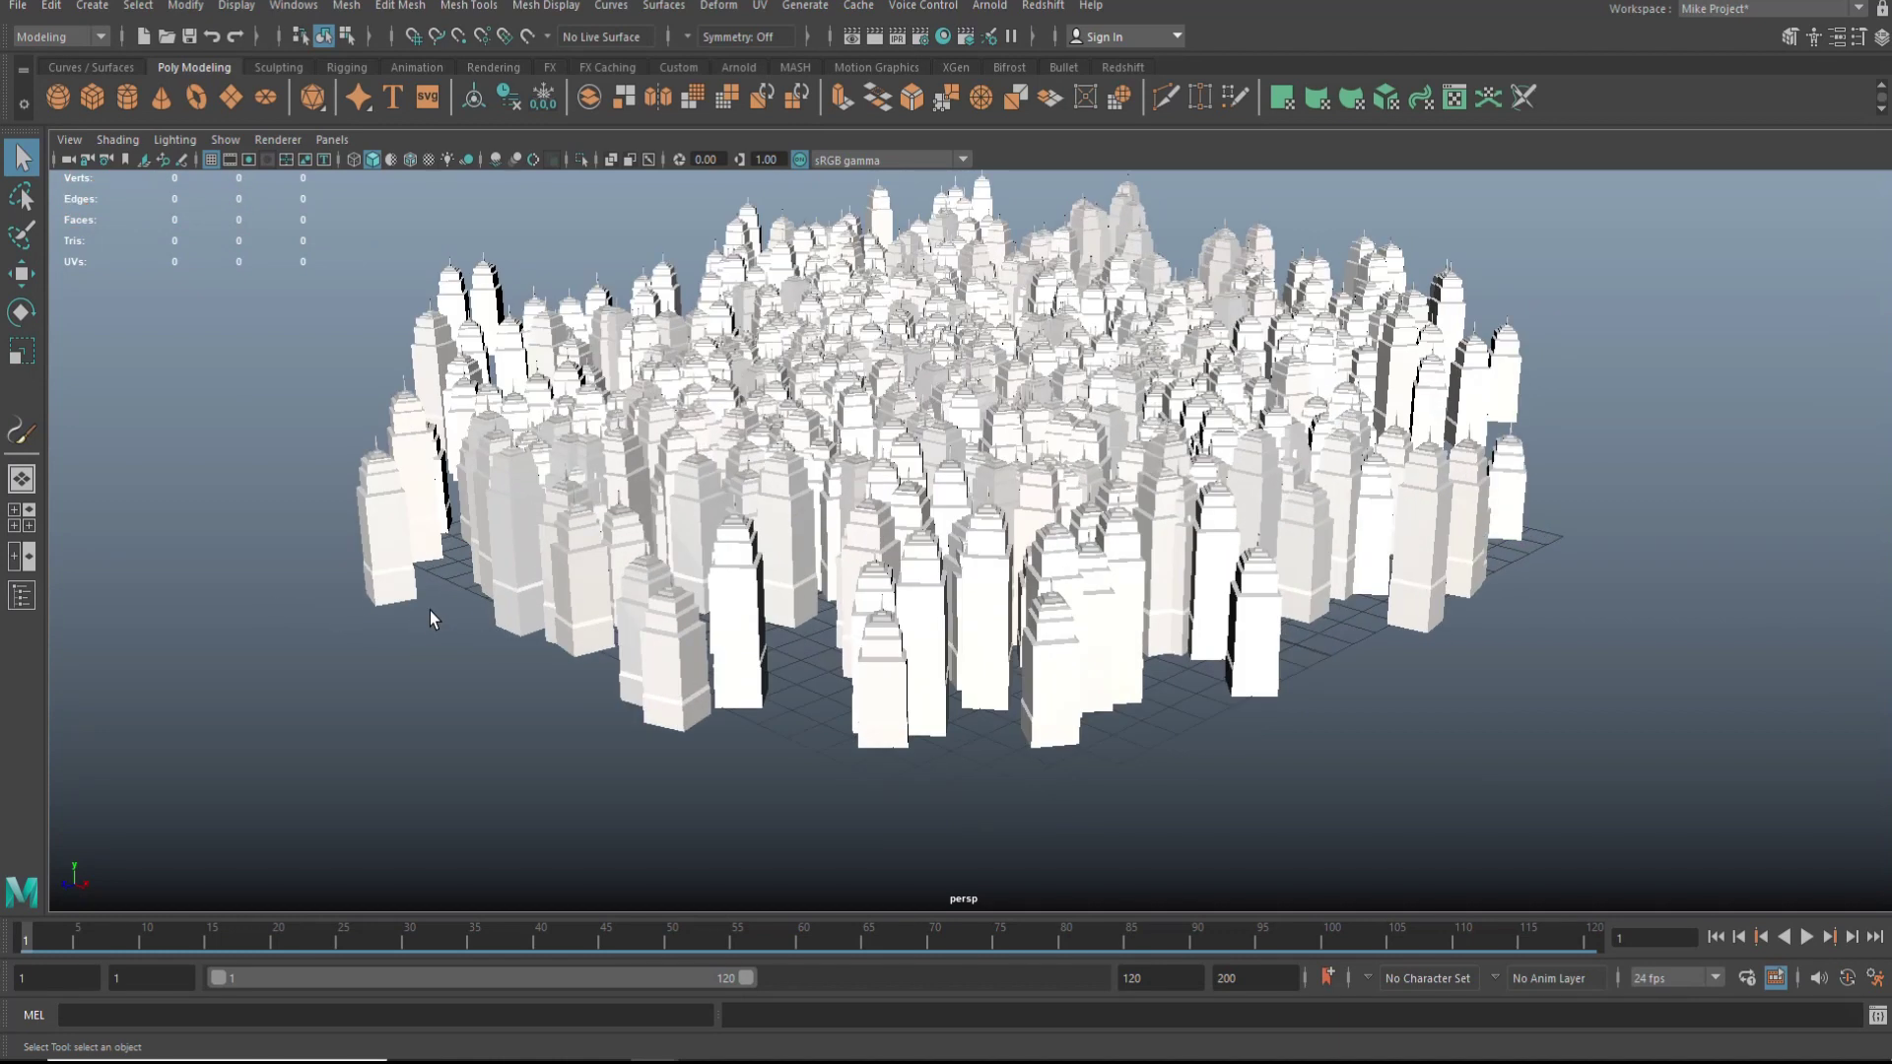
{"action": "scroll", "coordinate": [434, 611], "scroll_direction": "down", "scroll_amount": 5}
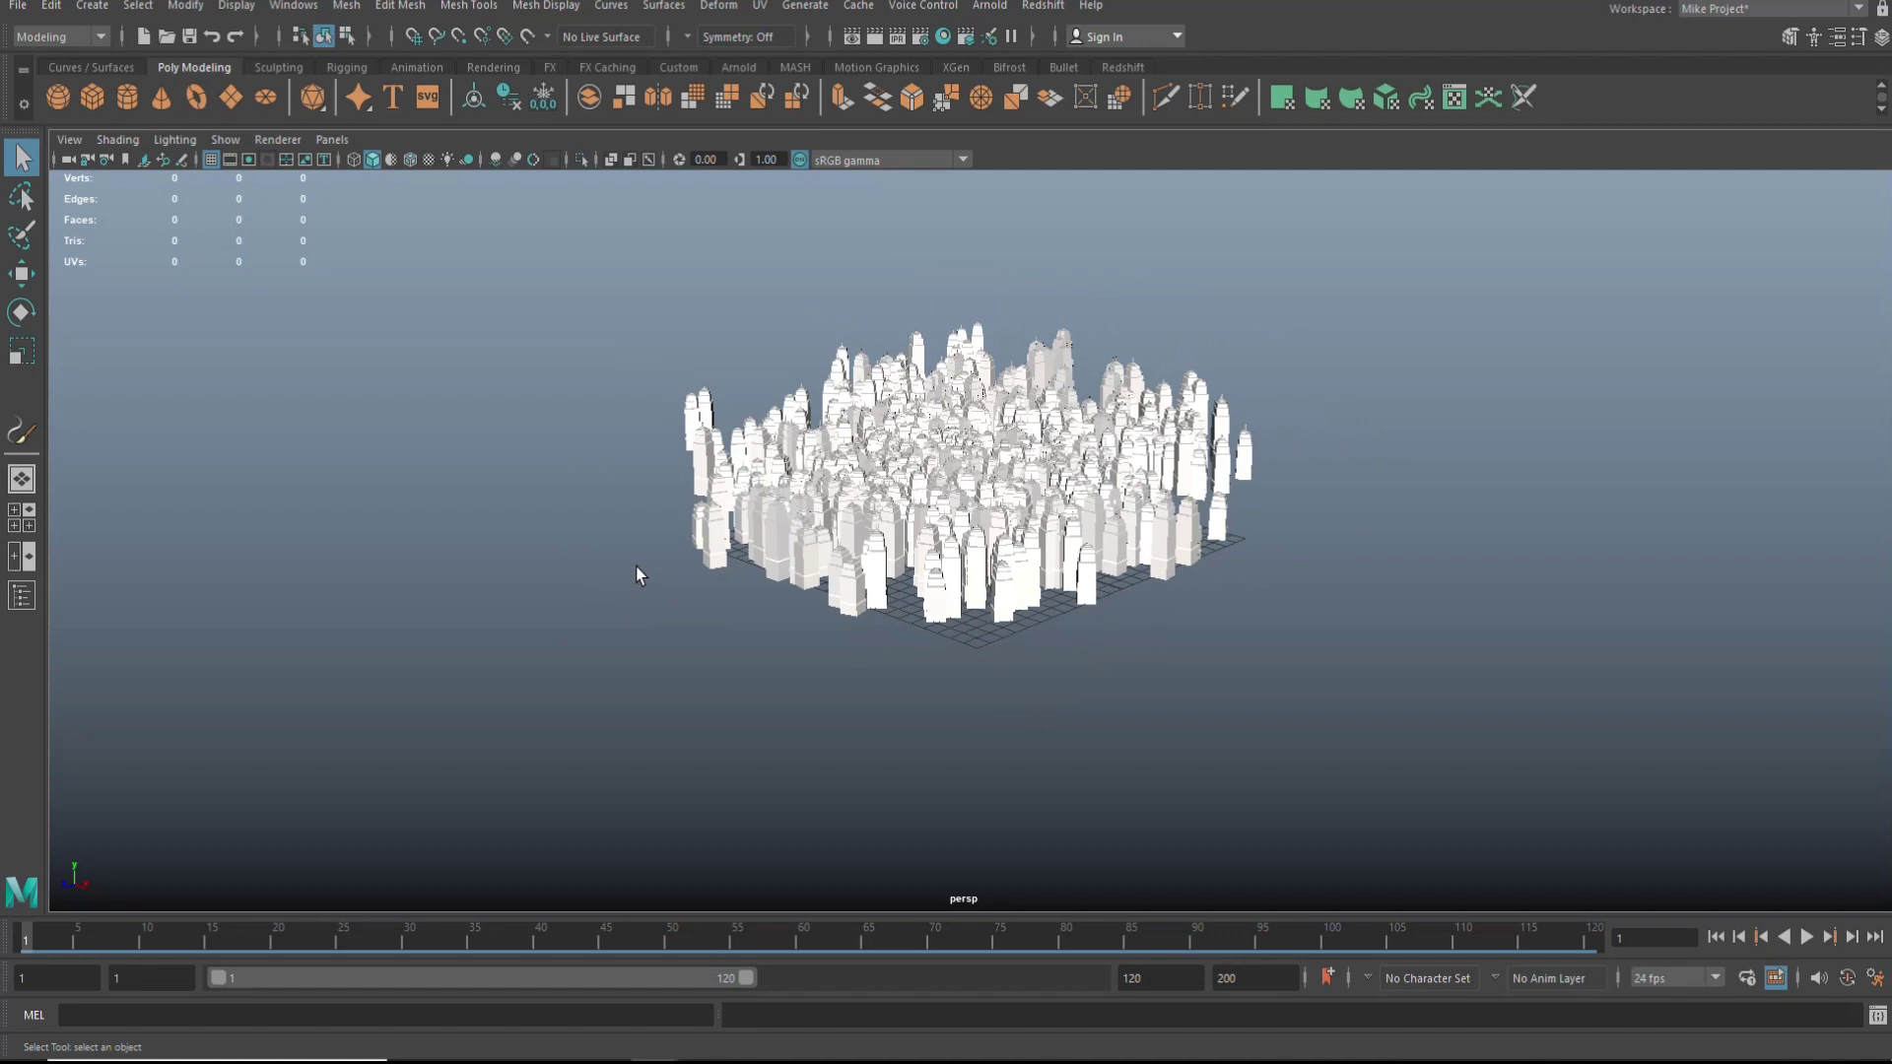
{"action": "scroll", "coordinate": [632, 571], "scroll_direction": "down", "scroll_amount": 2}
{"action": "scroll", "coordinate": [631, 576], "scroll_direction": "up", "scroll_amount": 7}
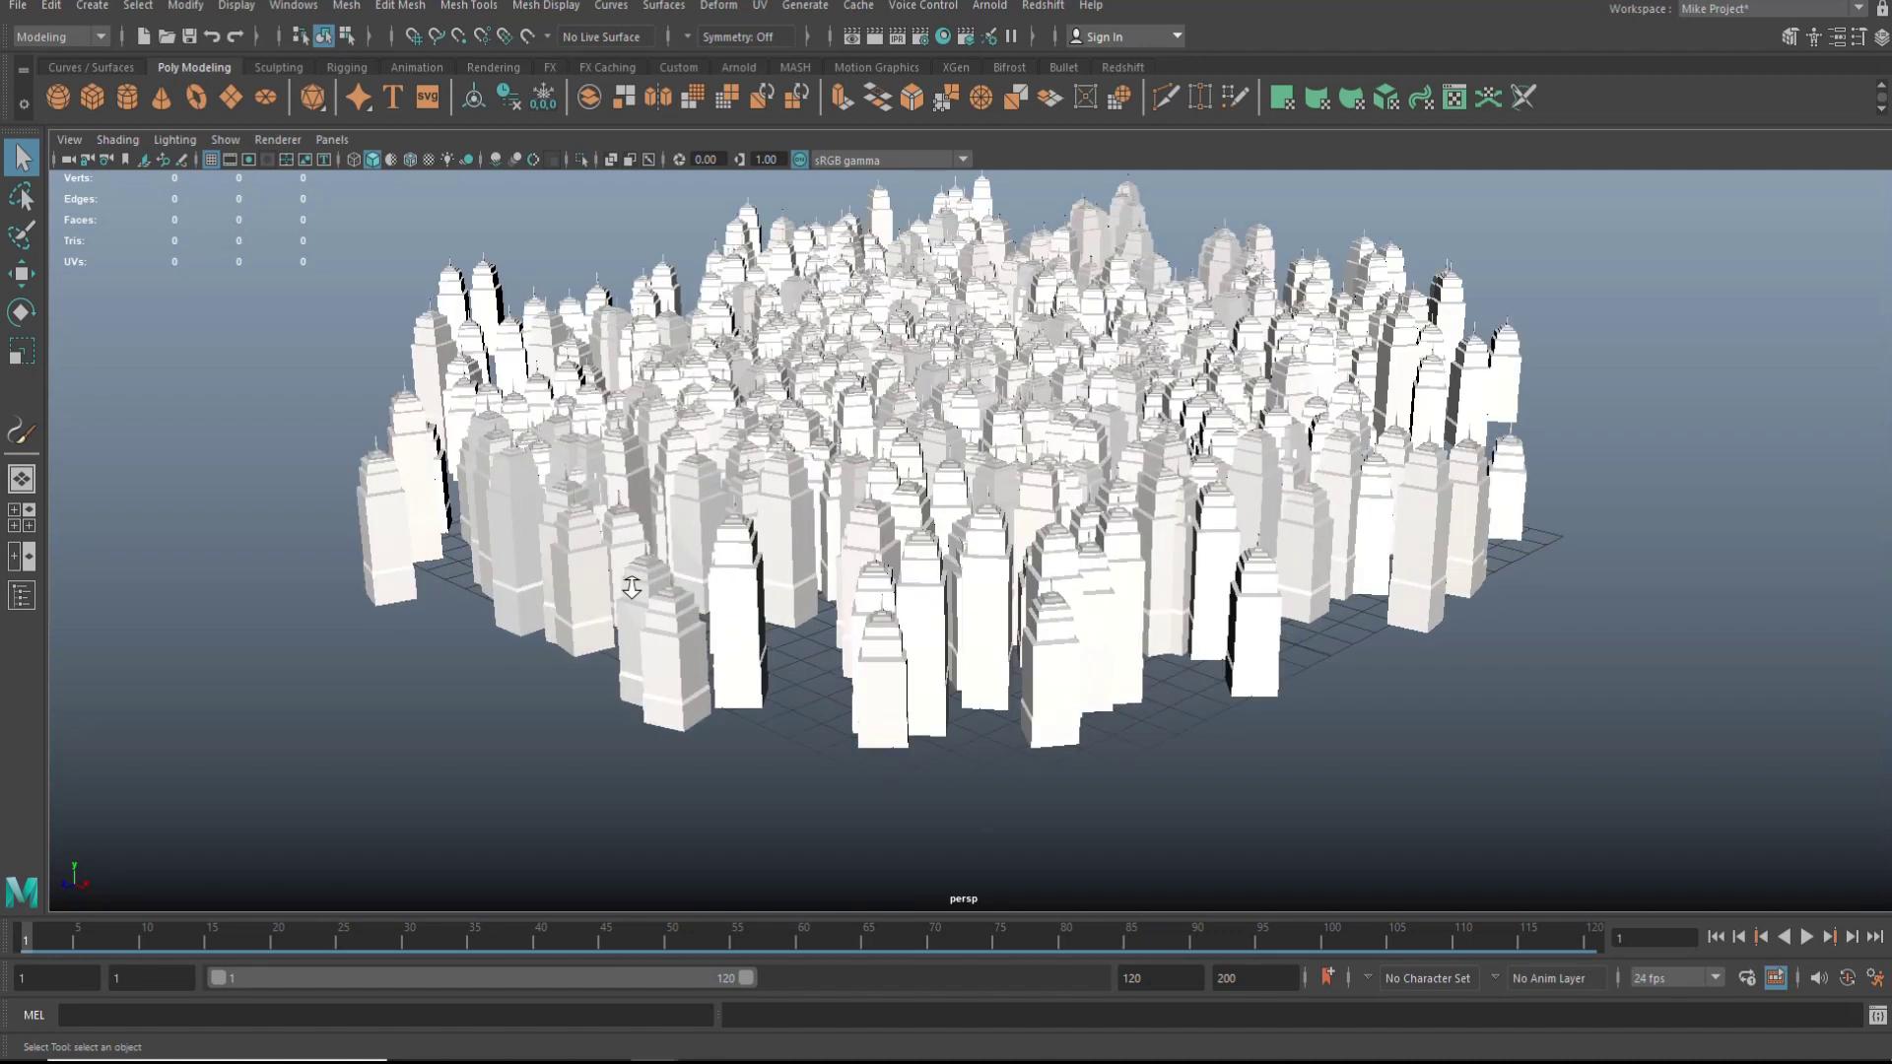
{"action": "left_click_drag", "start_coordinate": [631, 587], "coordinate": [591, 651], "text": "alt"}
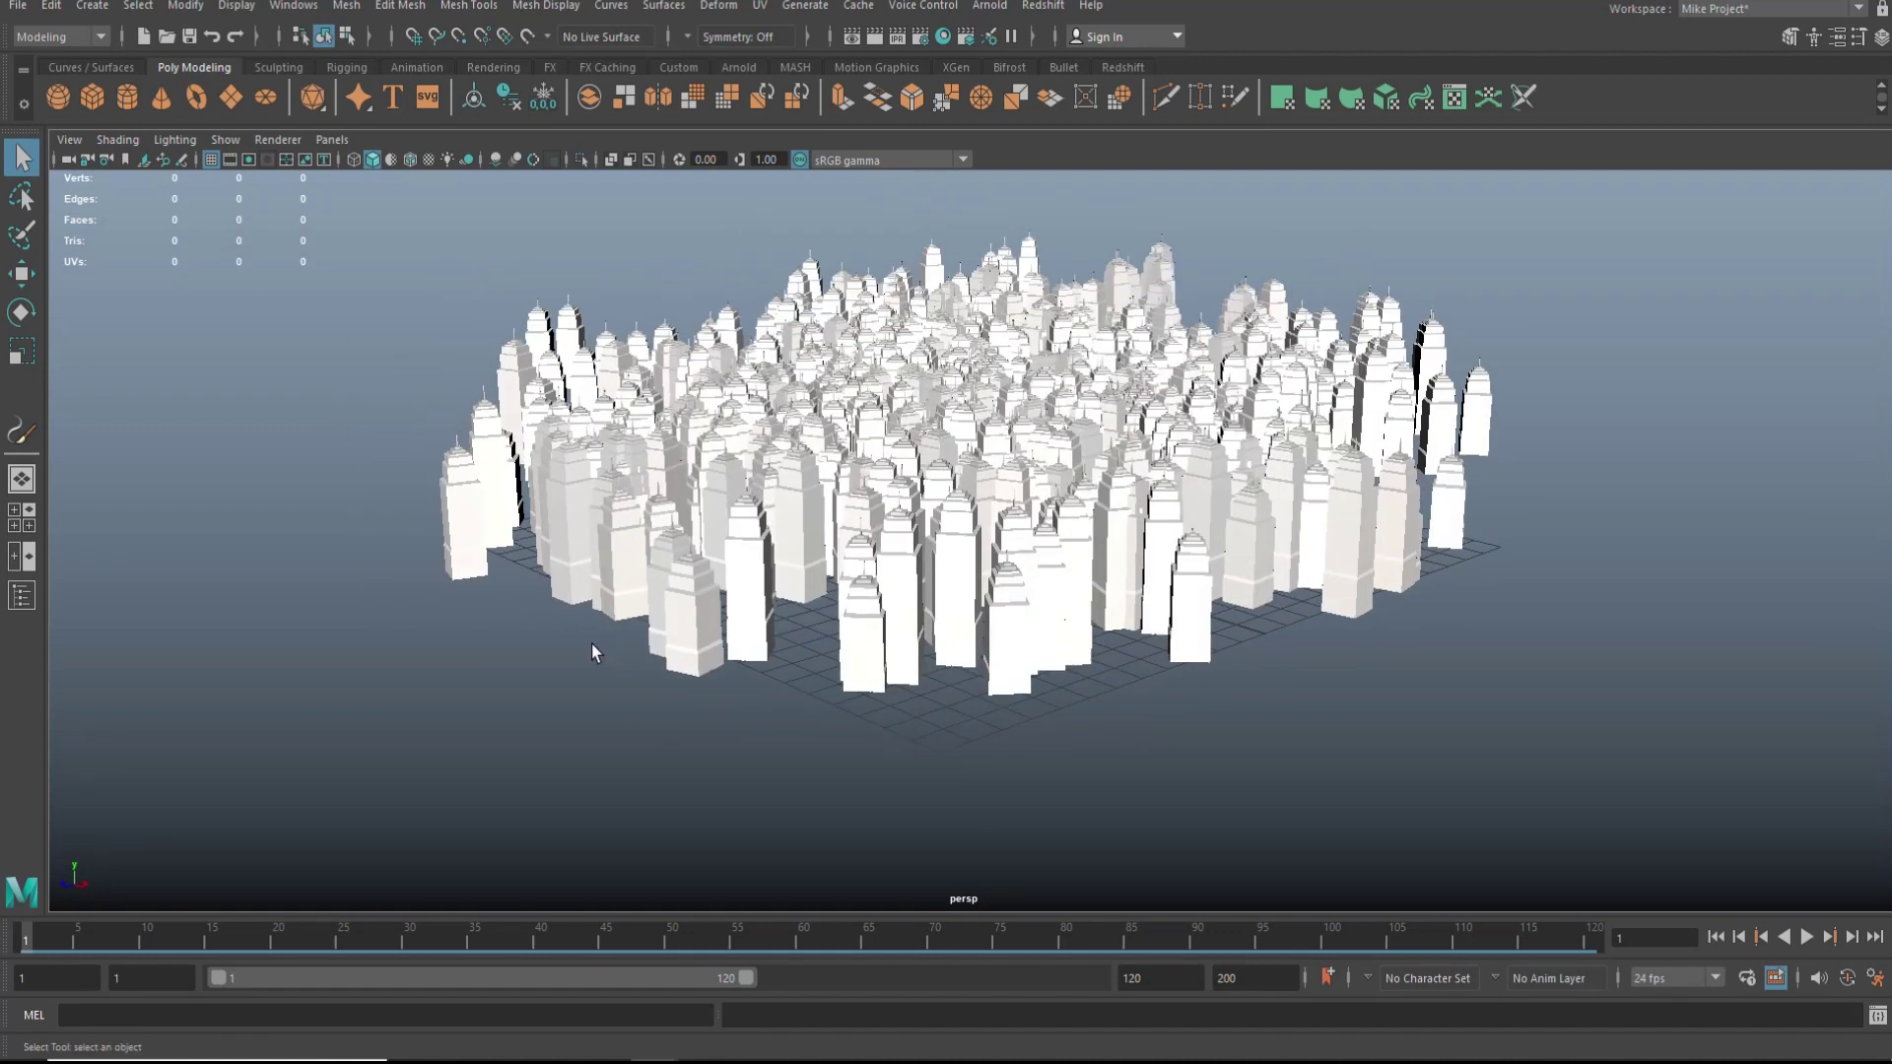
{"action": "key", "text": "ctrl+a"}
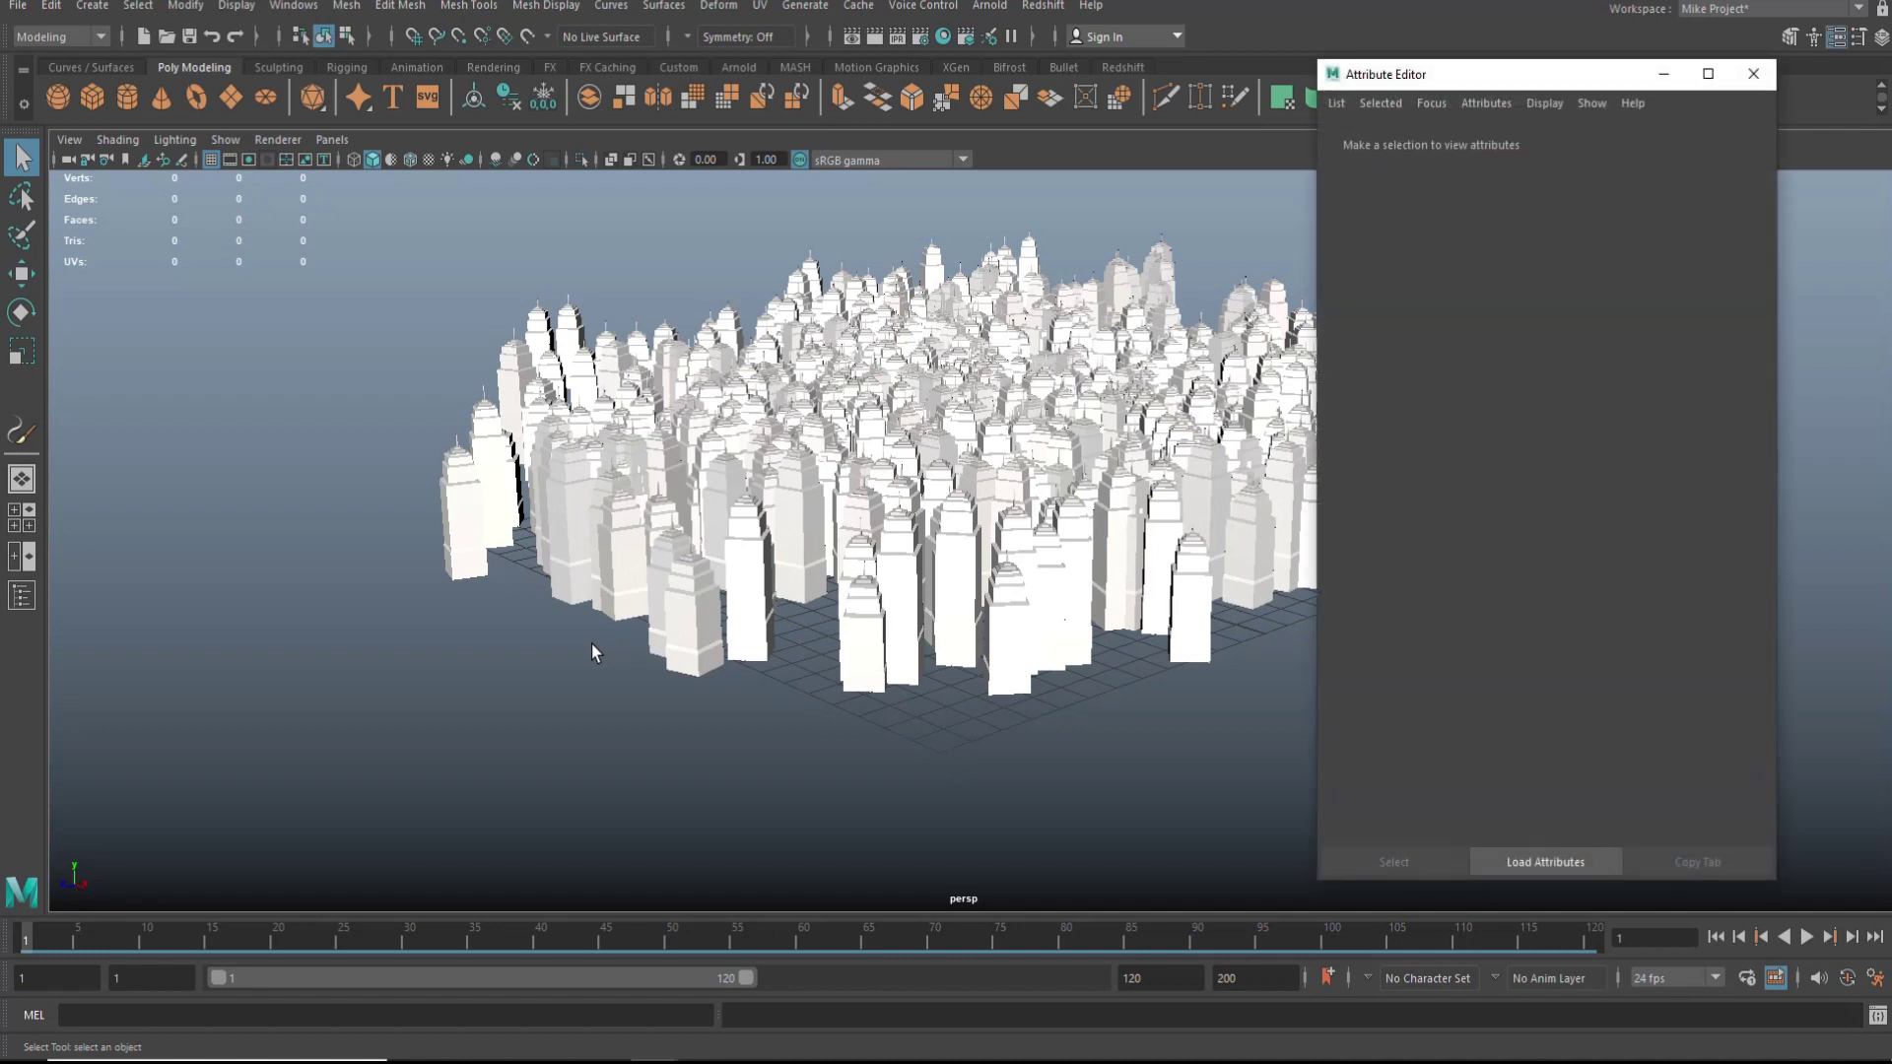
Step: Load the perspShape camera attributes and pan the view to frame the whole city
{"action": "left_click", "coordinate": [63, 161]}
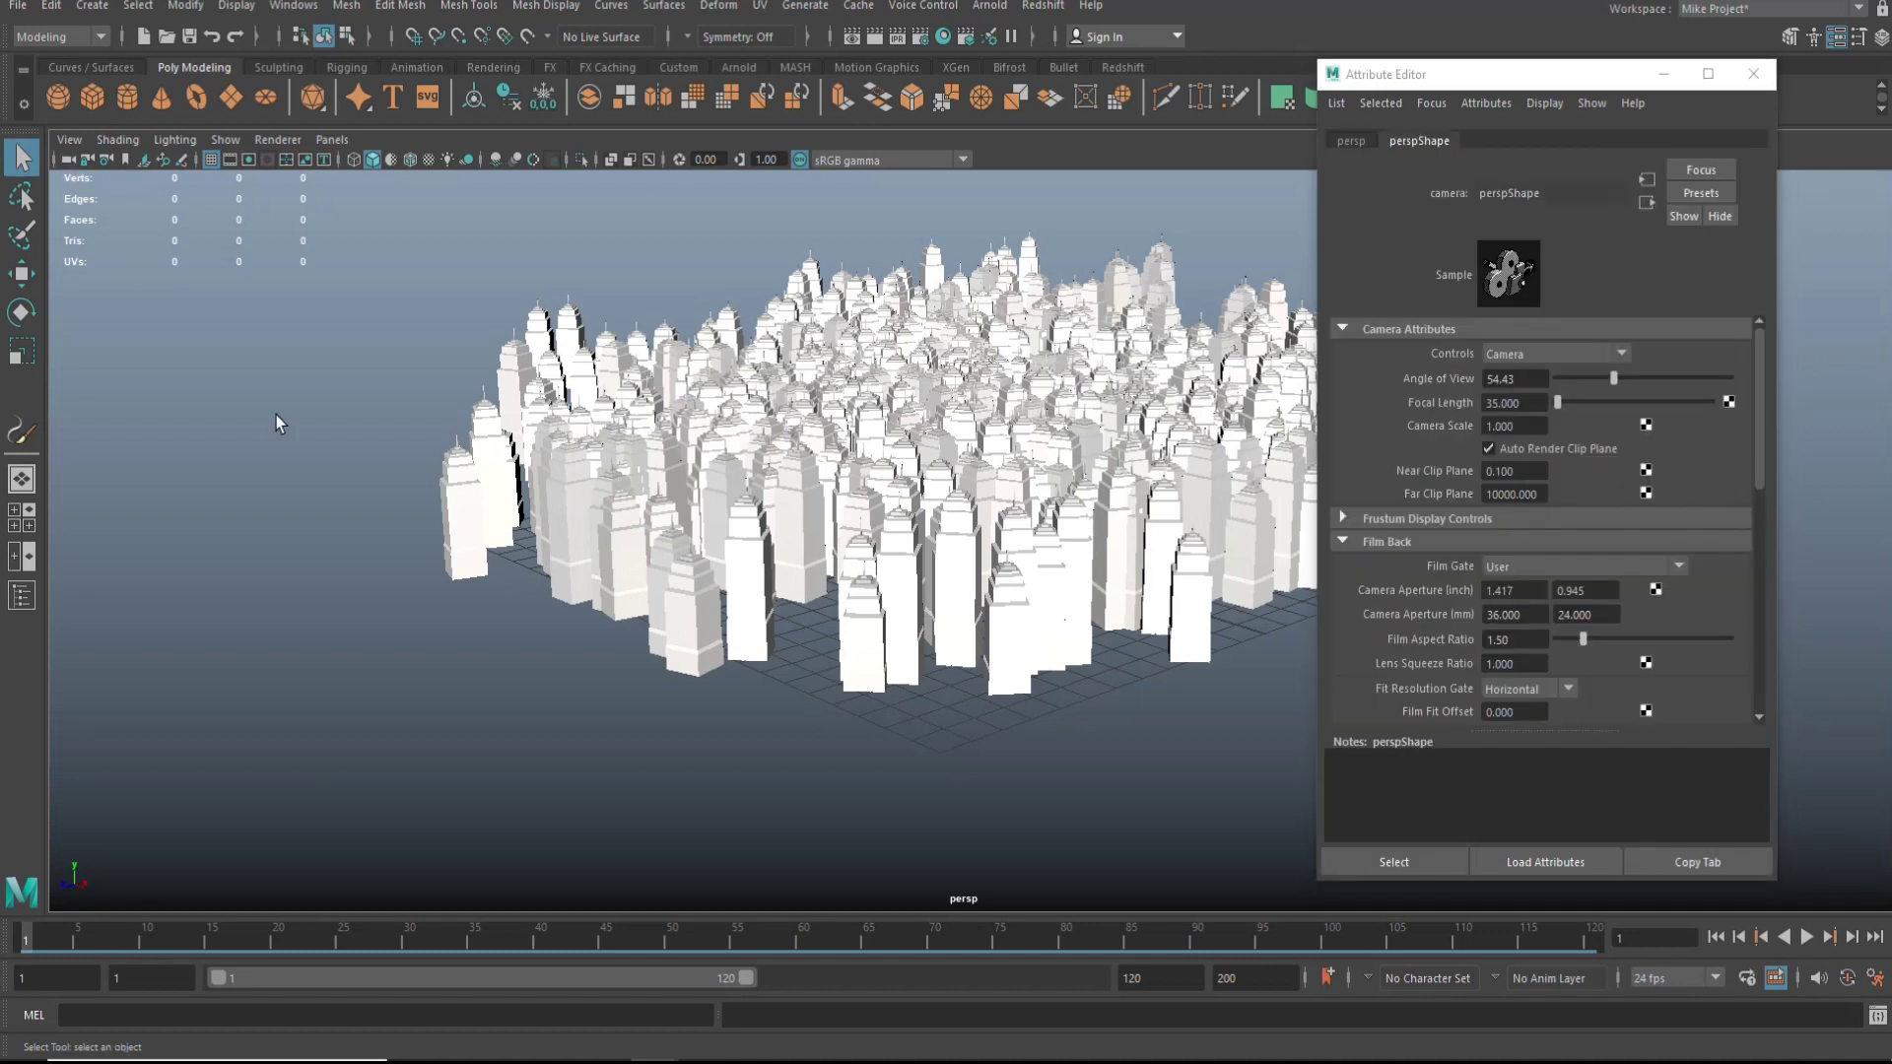
{"action": "left_click_drag", "start_coordinate": [1517, 83], "coordinate": [1572, 61]}
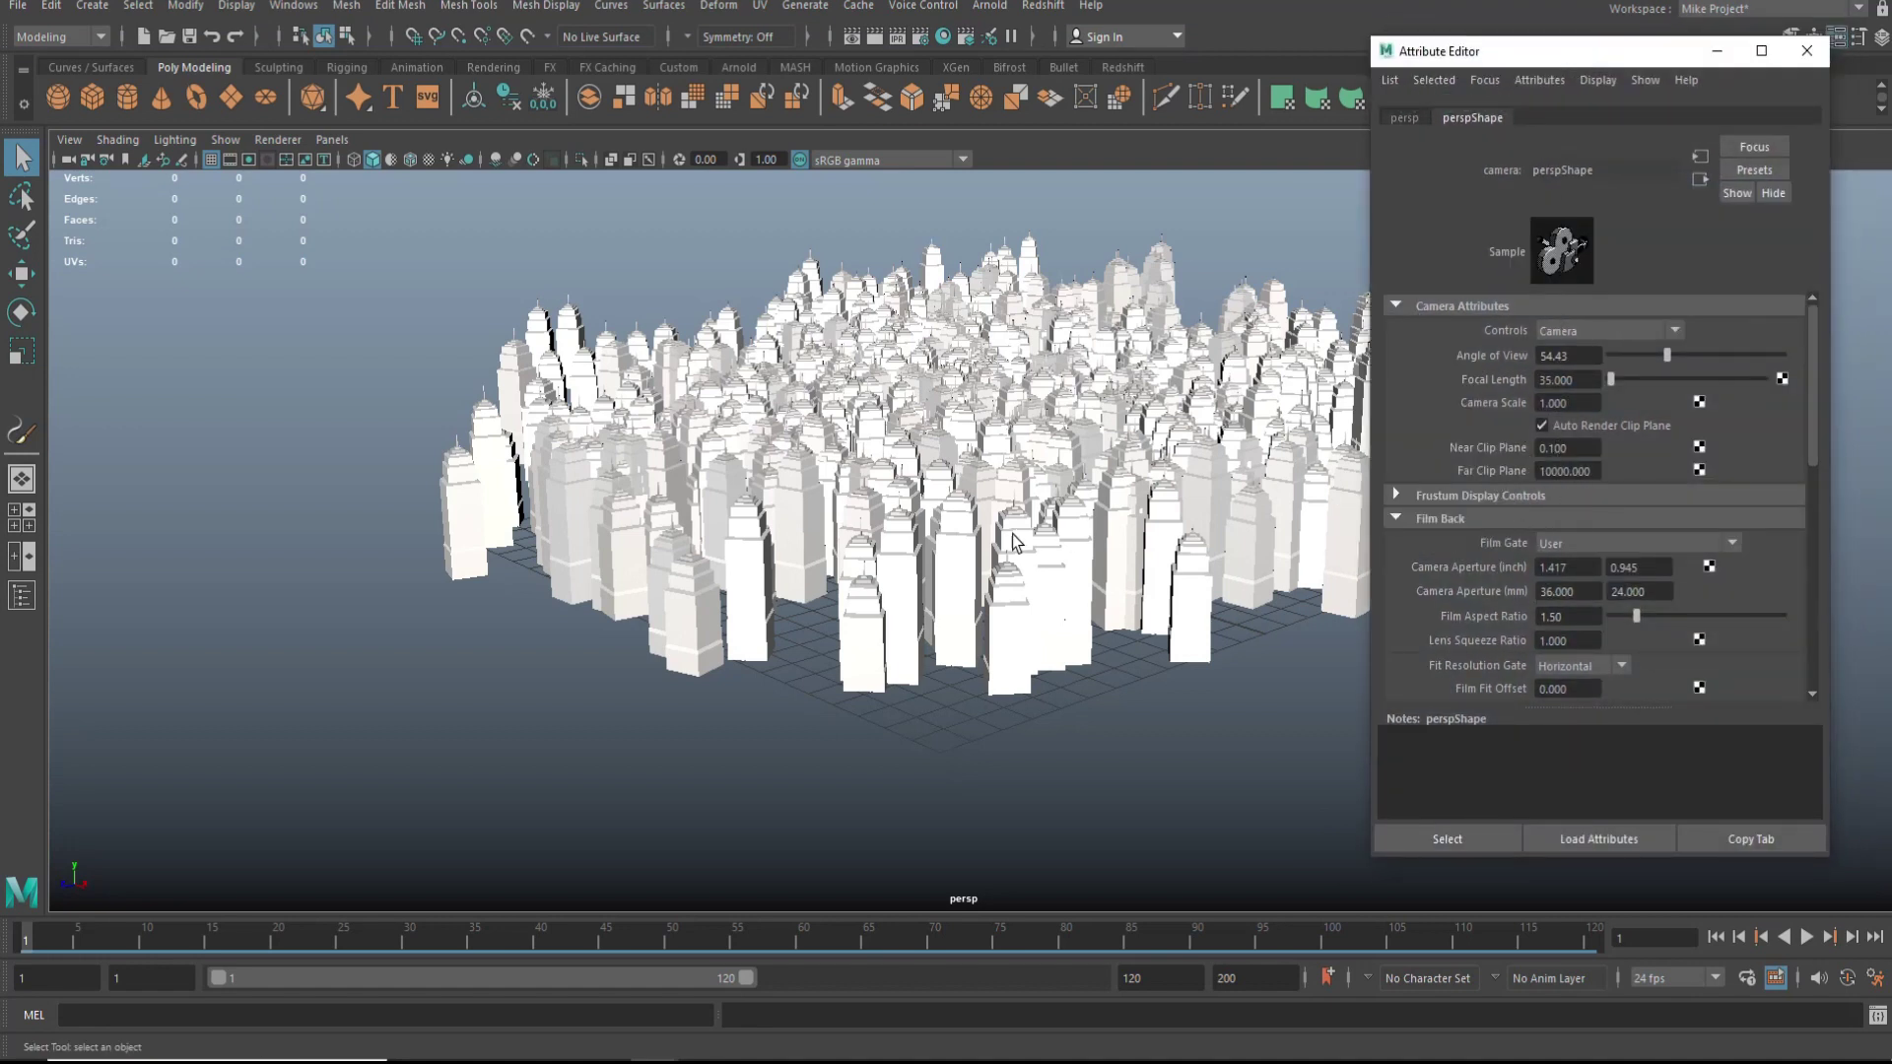
{"action": "middle_click_drag", "start_coordinate": [1005, 751], "coordinate": [789, 786], "text": "alt"}
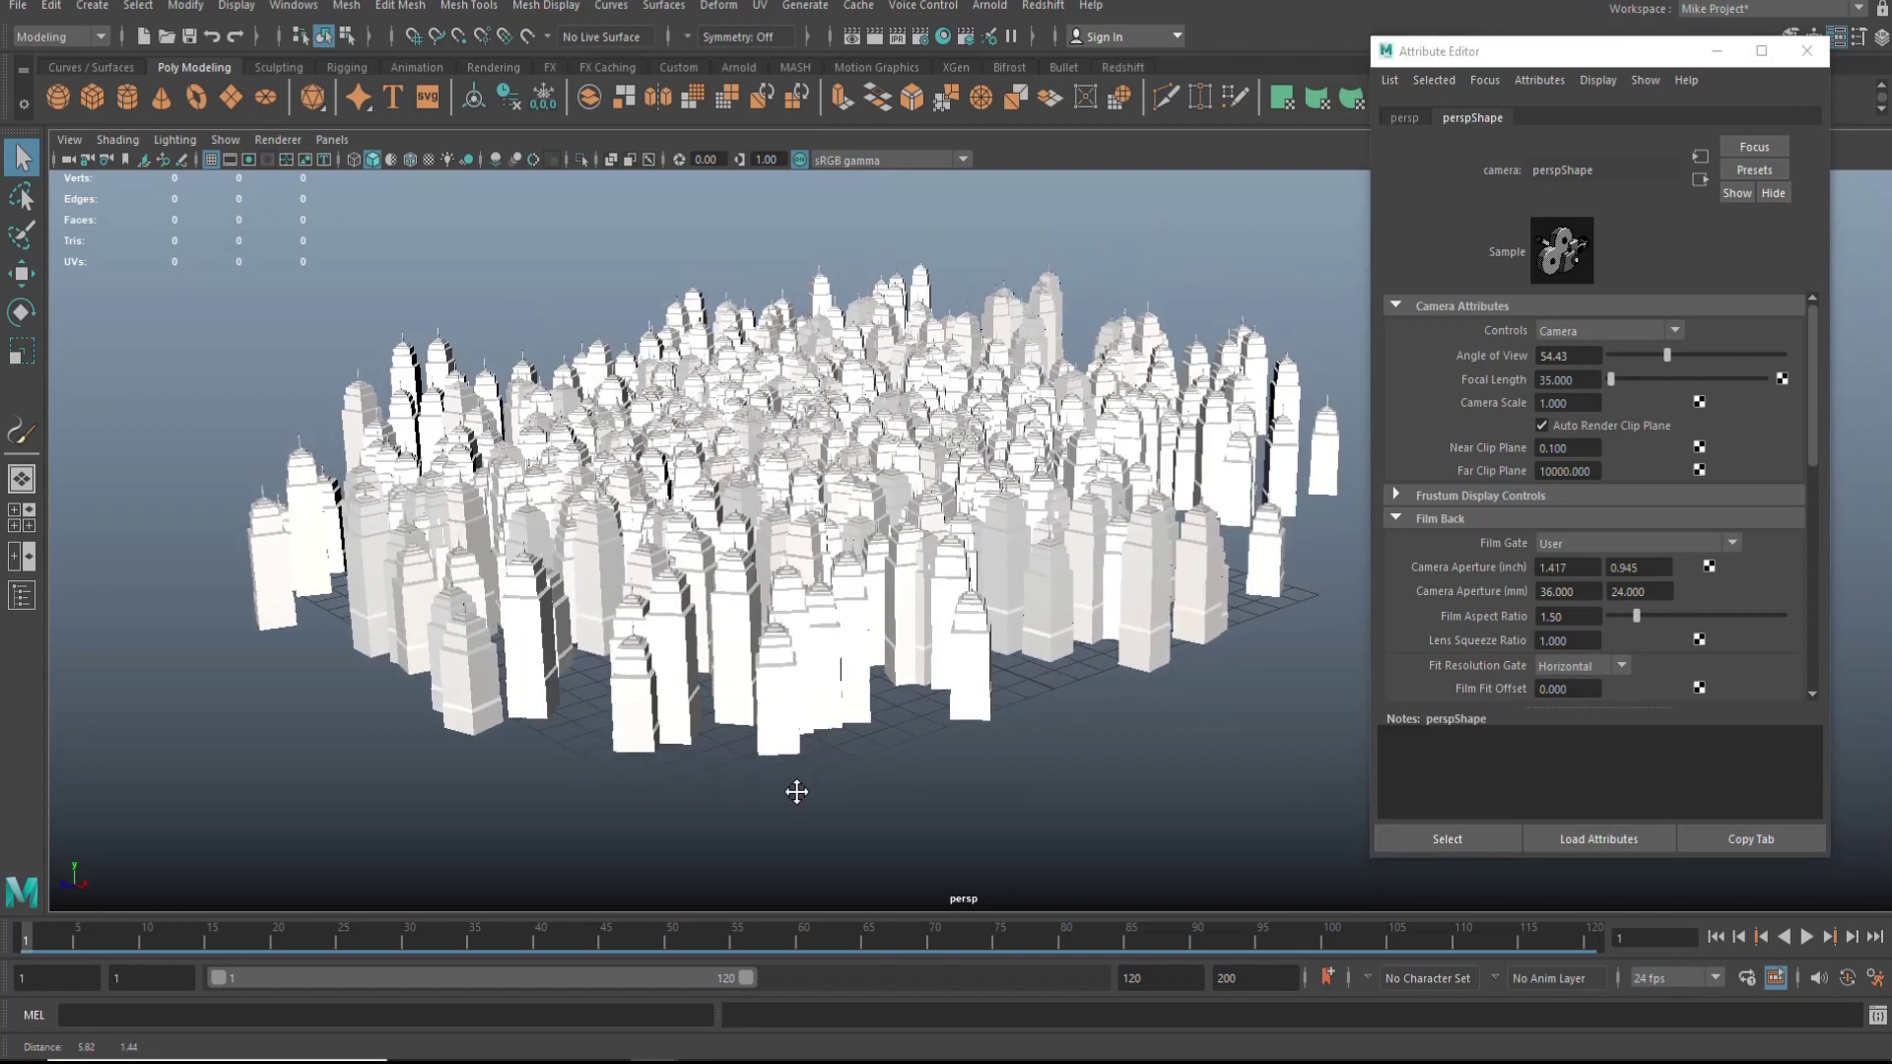
Step: Set the perspective camera's Far Clip Plane to 1000
{"action": "left_click", "coordinate": [1598, 474]}
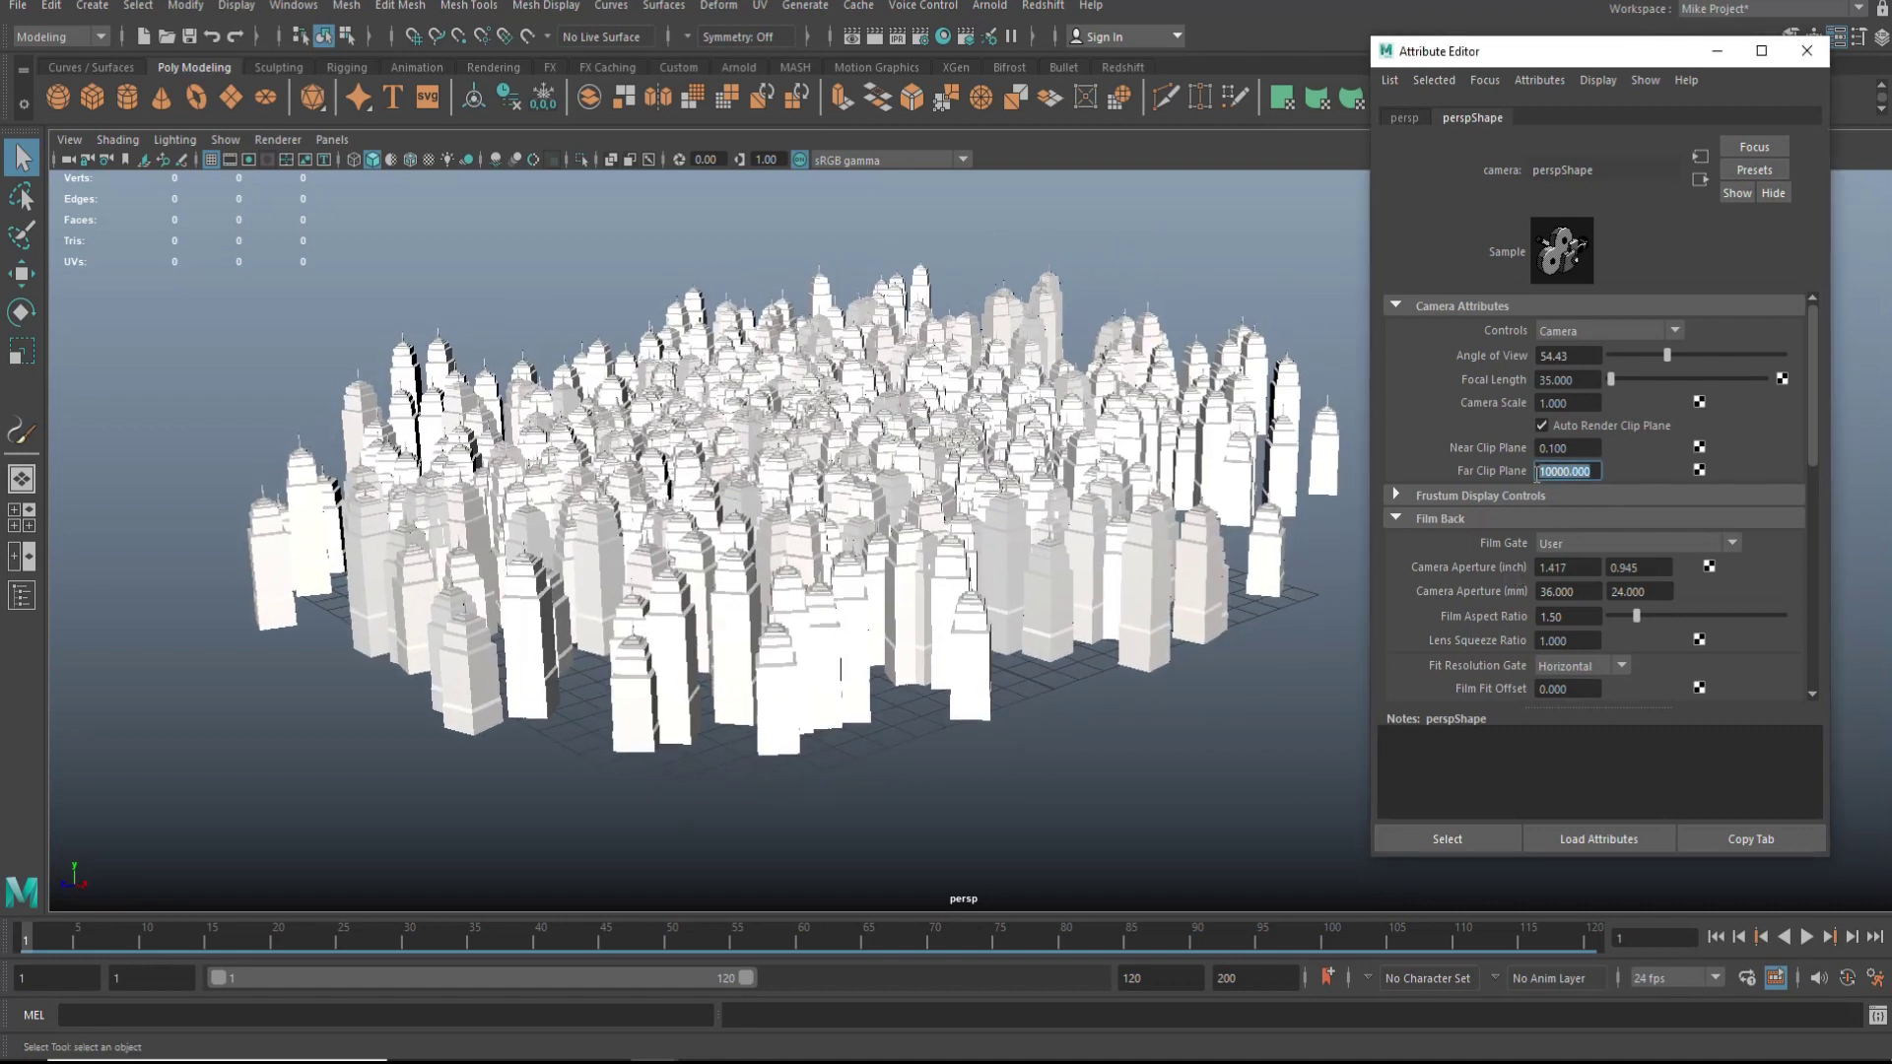
{"action": "type", "text": "1000"}
{"action": "key", "text": "Return"}
Step: Dolly in and out to test the clipping, then lower Far Clip Plane to 50
{"action": "scroll", "coordinate": [948, 667], "scroll_direction": "down", "scroll_amount": 10}
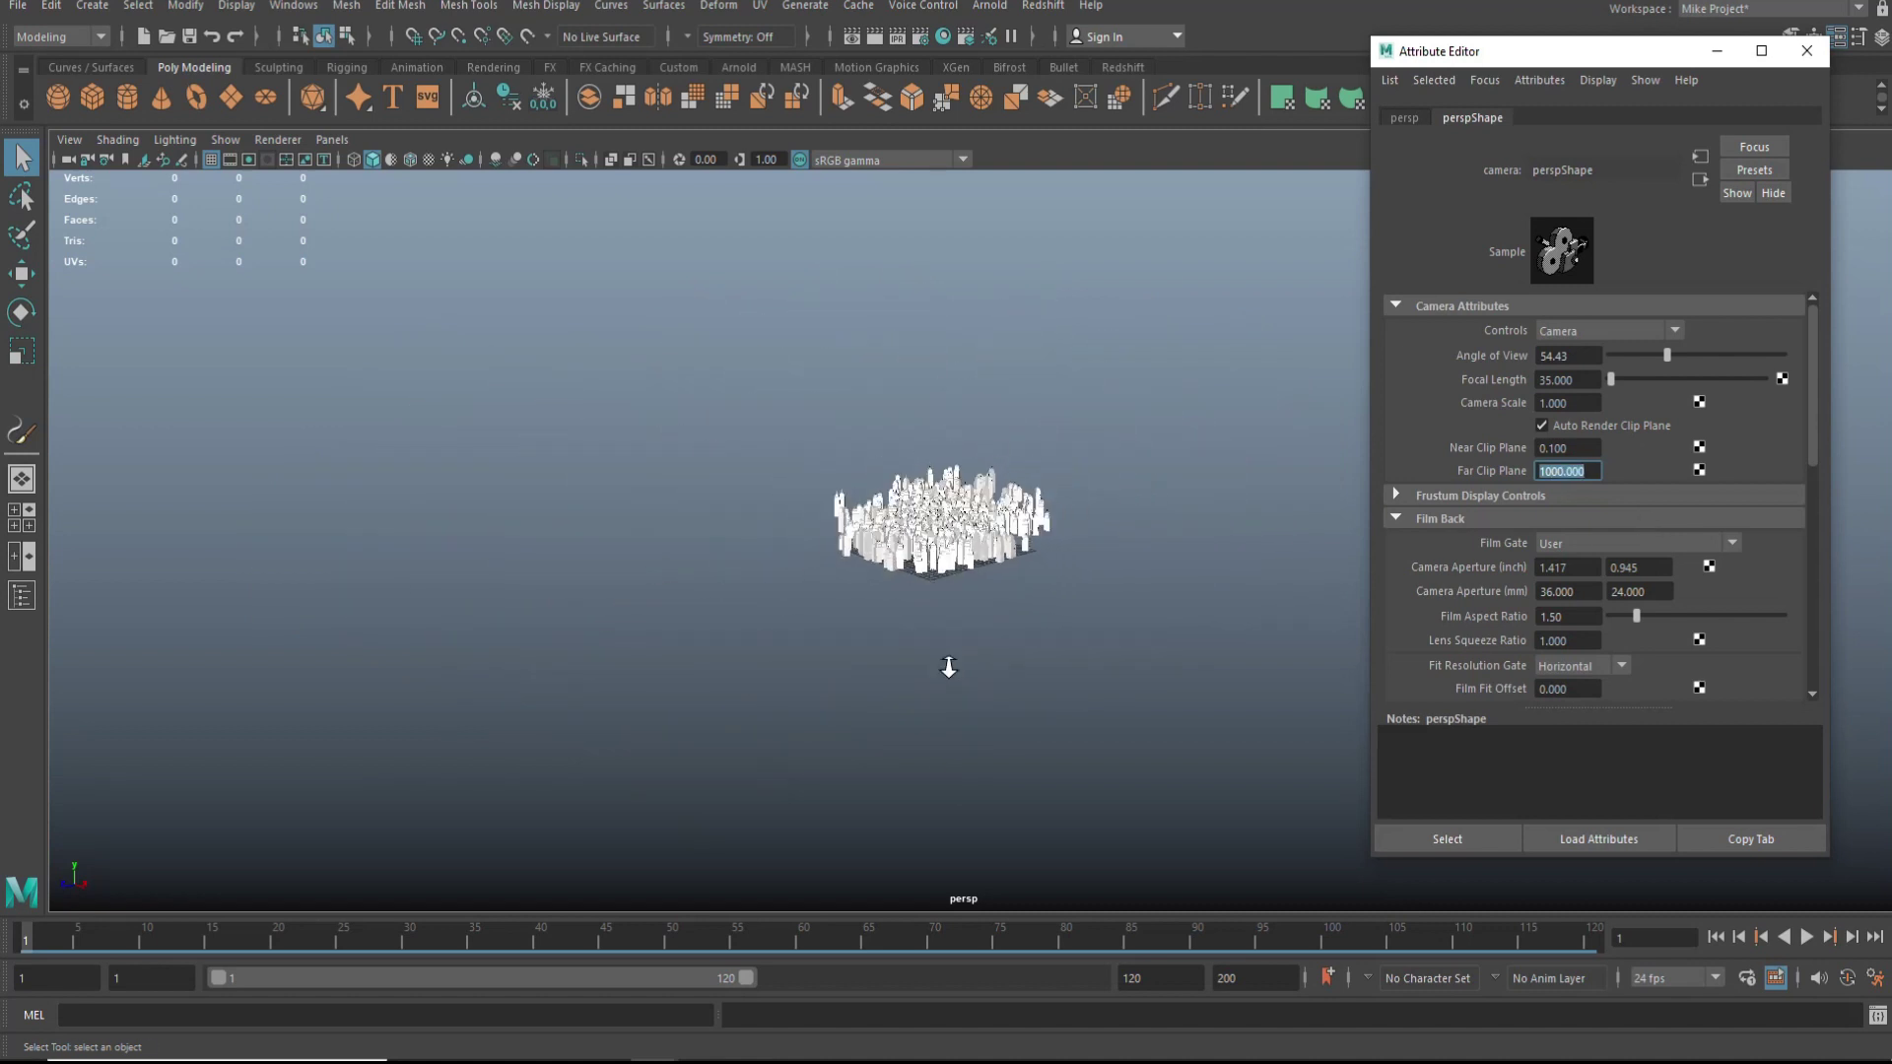
{"action": "scroll", "coordinate": [948, 667], "scroll_direction": "up", "scroll_amount": 15}
{"action": "scroll", "coordinate": [954, 676], "scroll_direction": "down", "scroll_amount": 10}
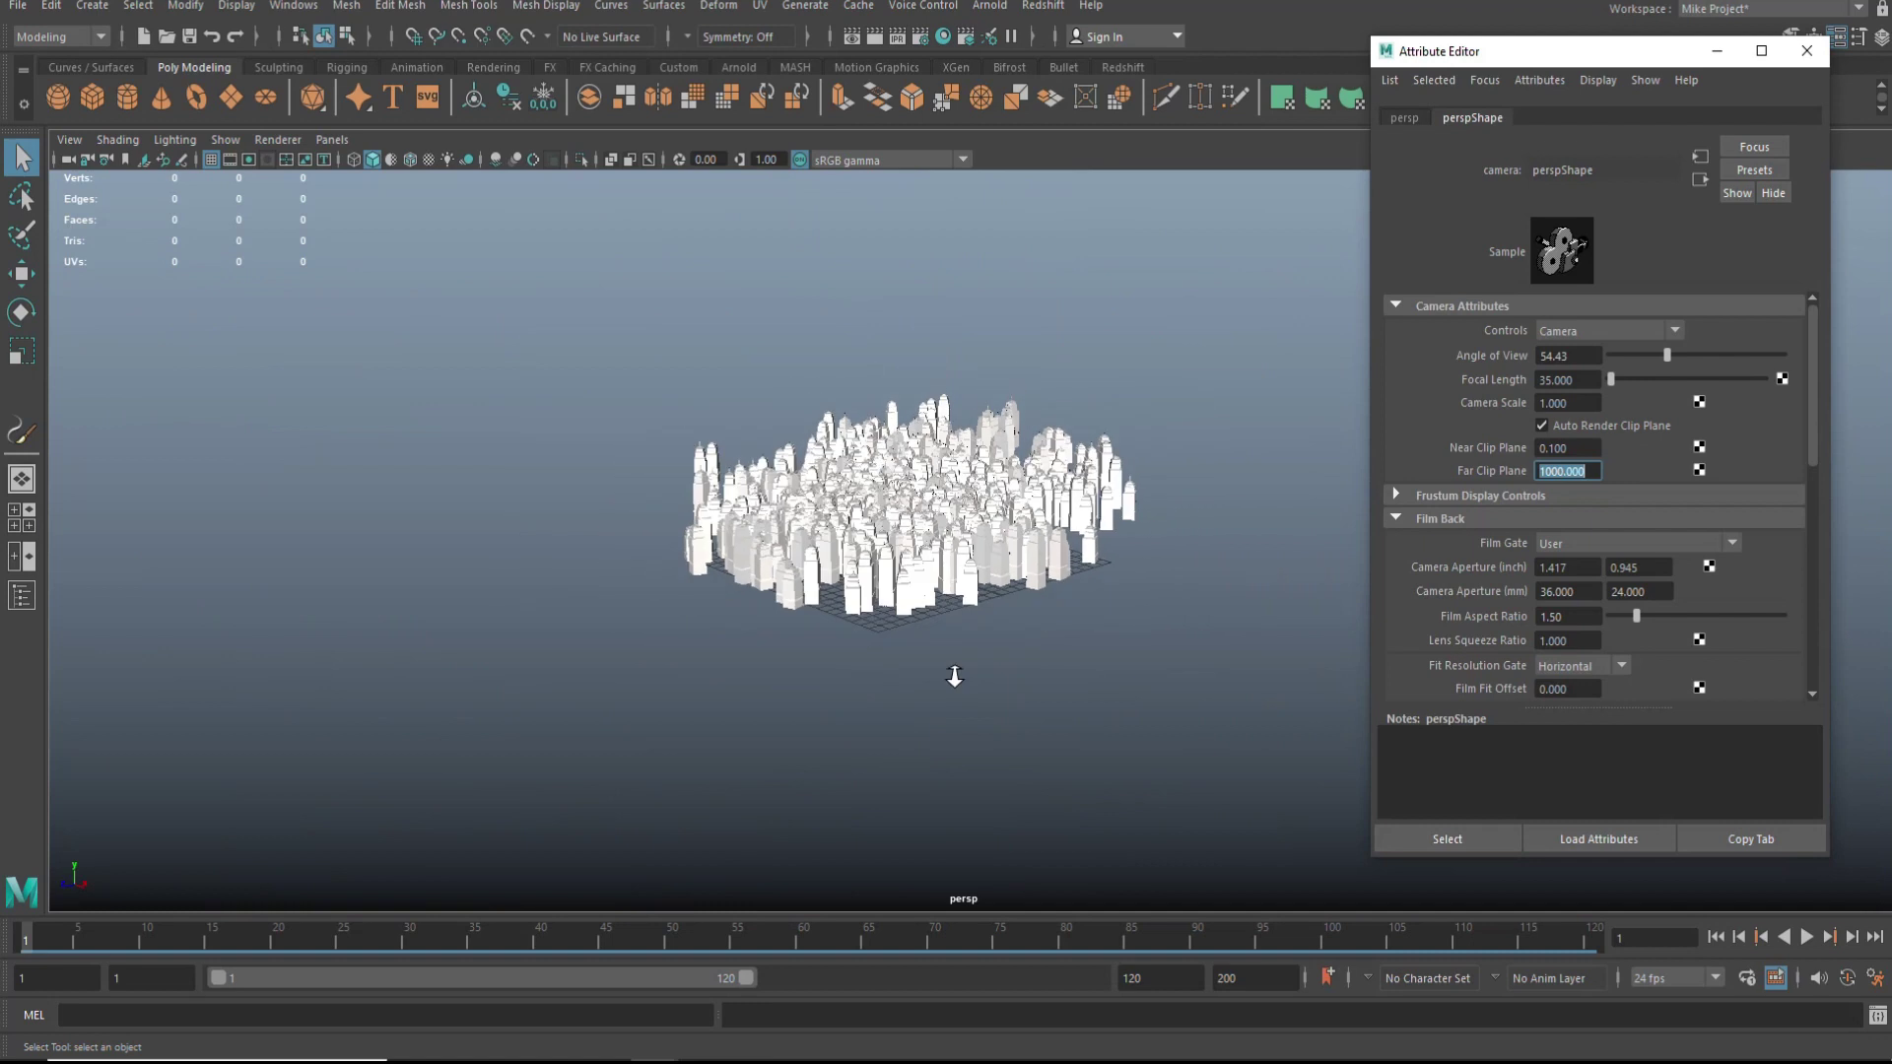
{"action": "scroll", "coordinate": [953, 675], "scroll_direction": "down", "scroll_amount": 8}
{"action": "scroll", "coordinate": [954, 680], "scroll_direction": "up", "scroll_amount": 2}
{"action": "scroll", "coordinate": [955, 686], "scroll_direction": "down", "scroll_amount": 2}
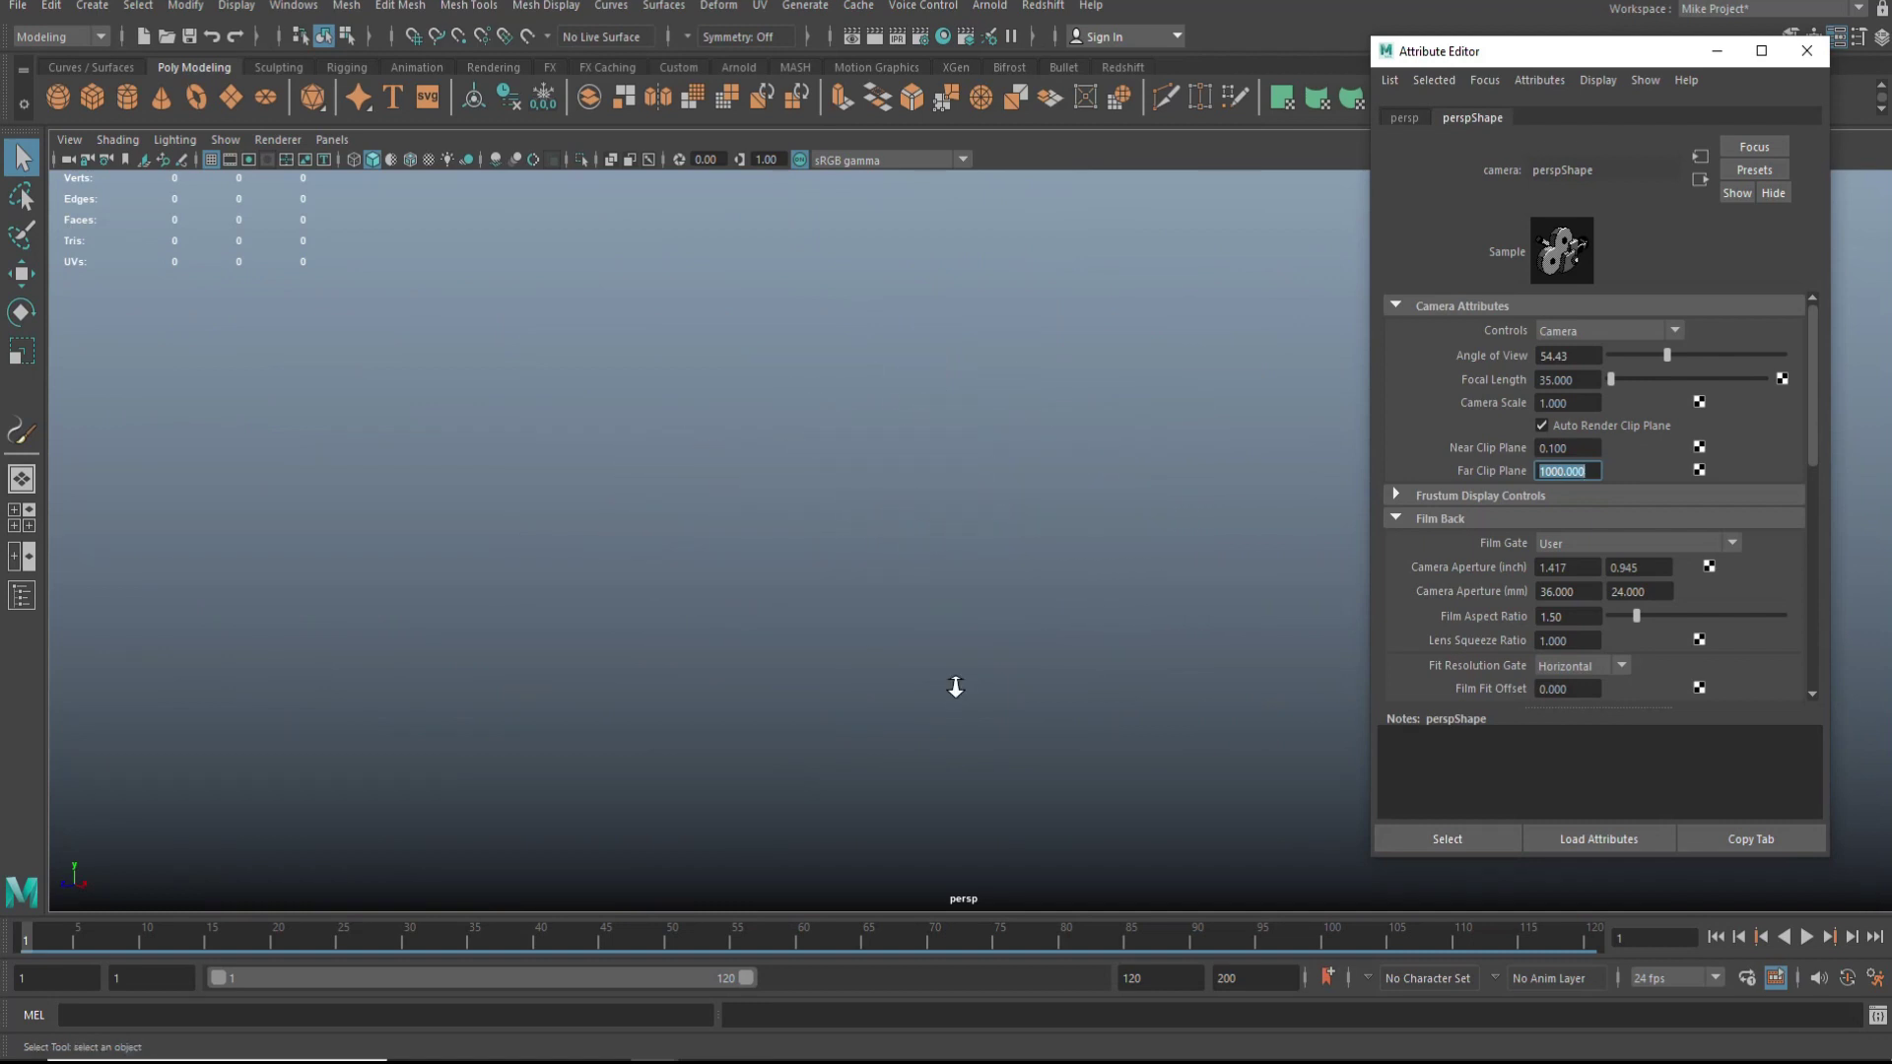
{"action": "scroll", "coordinate": [954, 686], "scroll_direction": "up", "scroll_amount": 3}
{"action": "scroll", "coordinate": [955, 689], "scroll_direction": "down", "scroll_amount": 3}
{"action": "scroll", "coordinate": [955, 697], "scroll_direction": "up", "scroll_amount": 1}
{"action": "scroll", "coordinate": [955, 697], "scroll_direction": "down", "scroll_amount": 1}
{"action": "scroll", "coordinate": [956, 698], "scroll_direction": "up", "scroll_amount": 1}
{"action": "scroll", "coordinate": [957, 697], "scroll_direction": "up", "scroll_amount": 5}
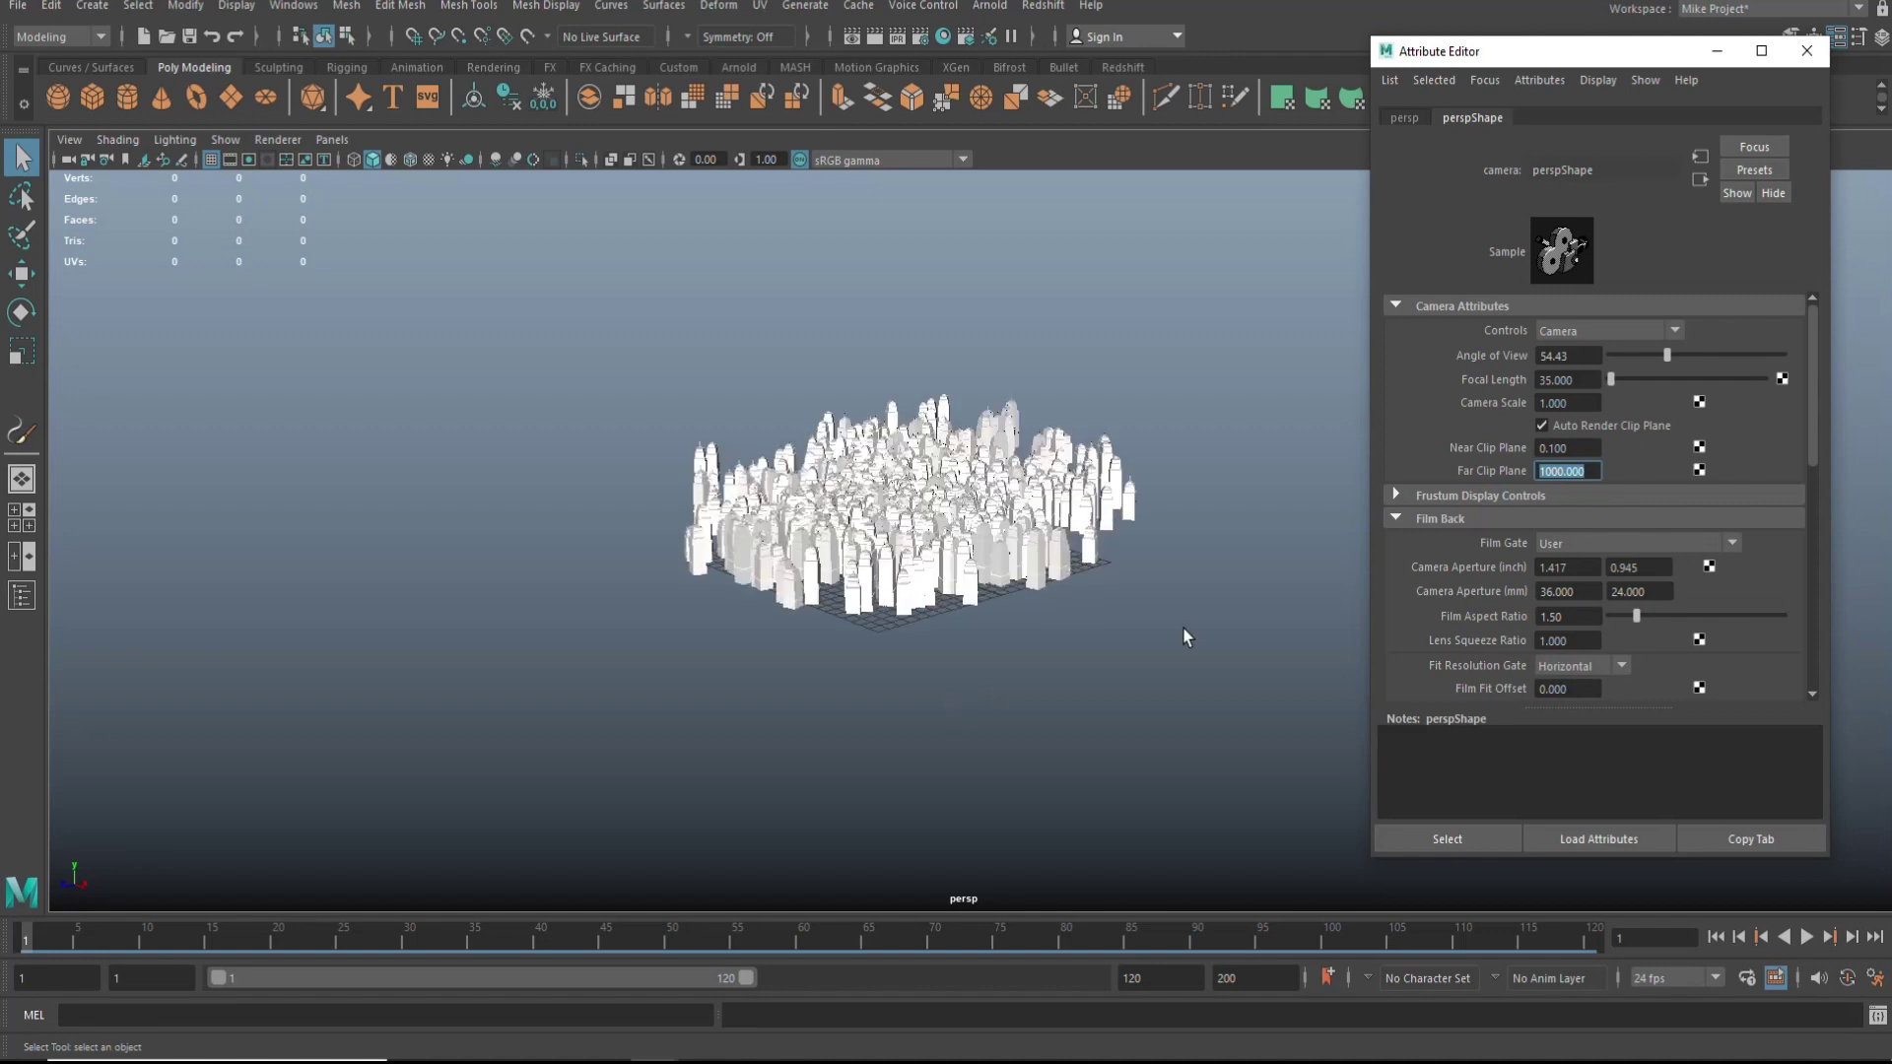
{"action": "scroll", "coordinate": [1187, 638], "scroll_direction": "up", "scroll_amount": 1}
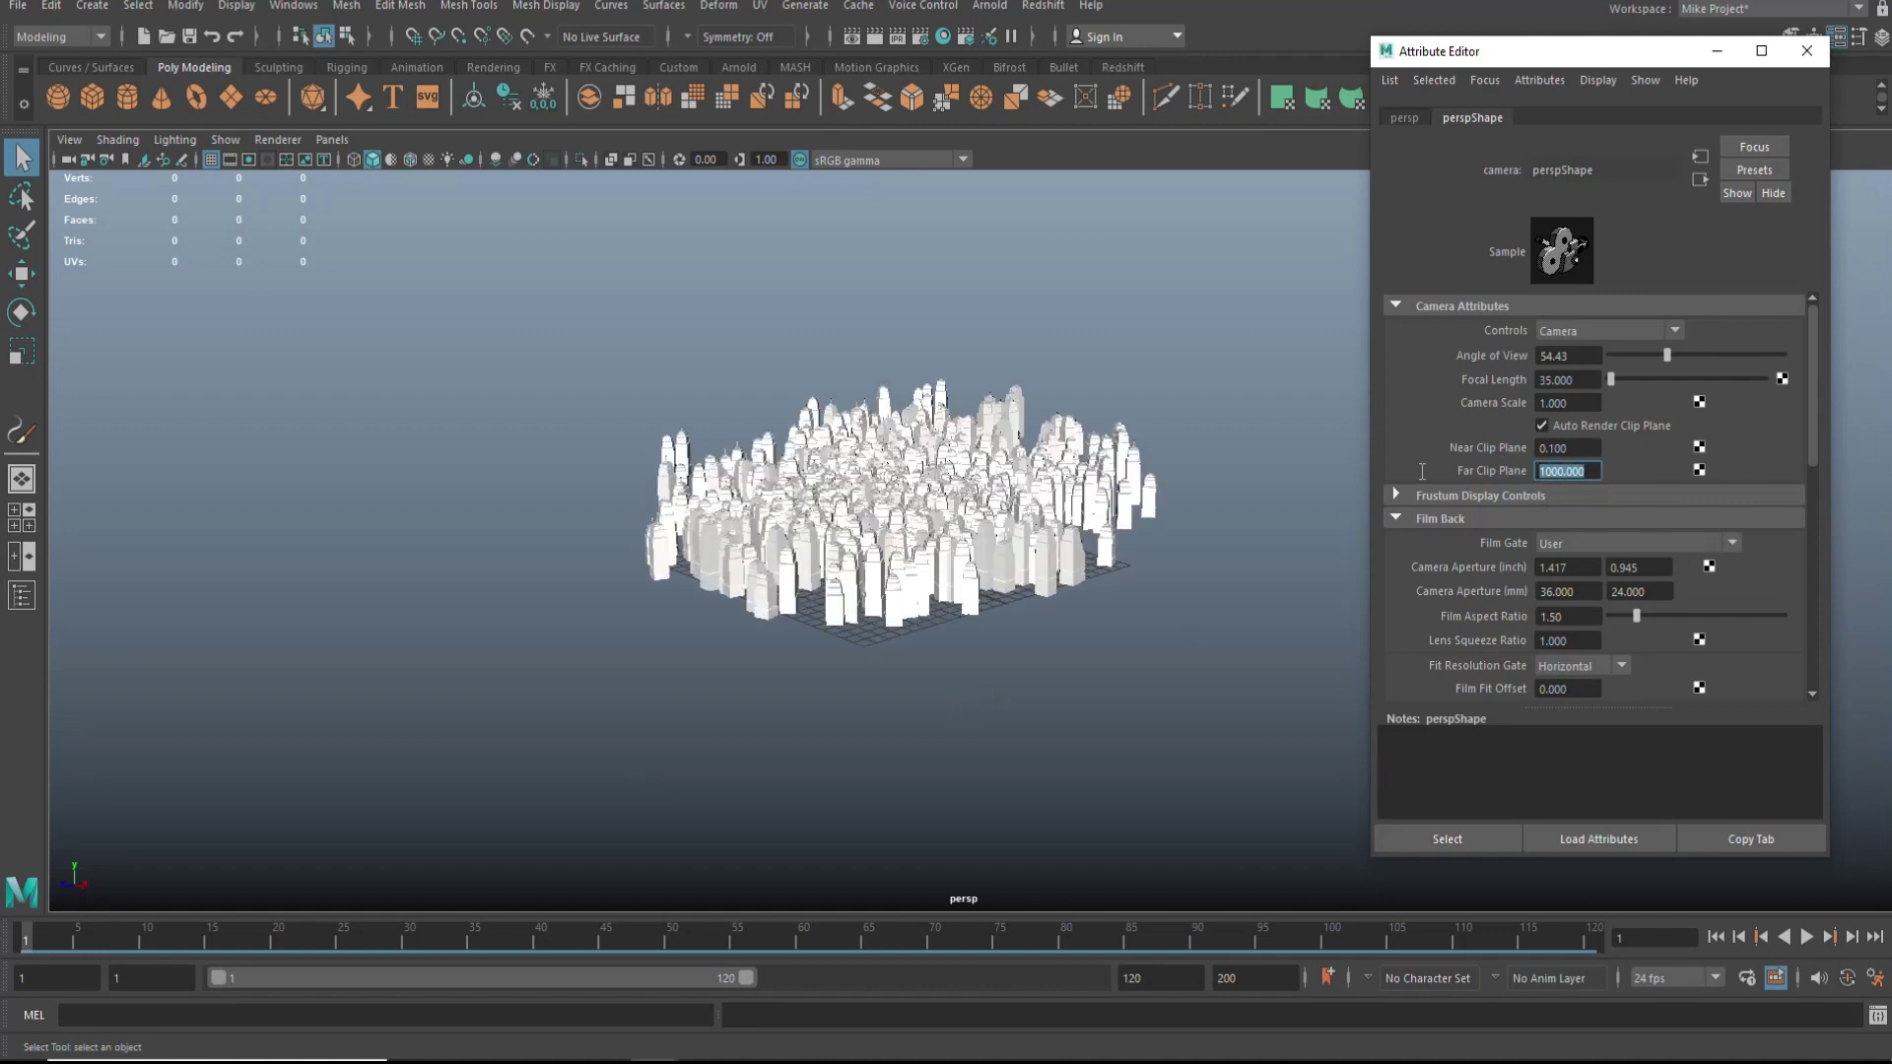
{"action": "type", "text": "50"}
{"action": "key", "text": "Return"}
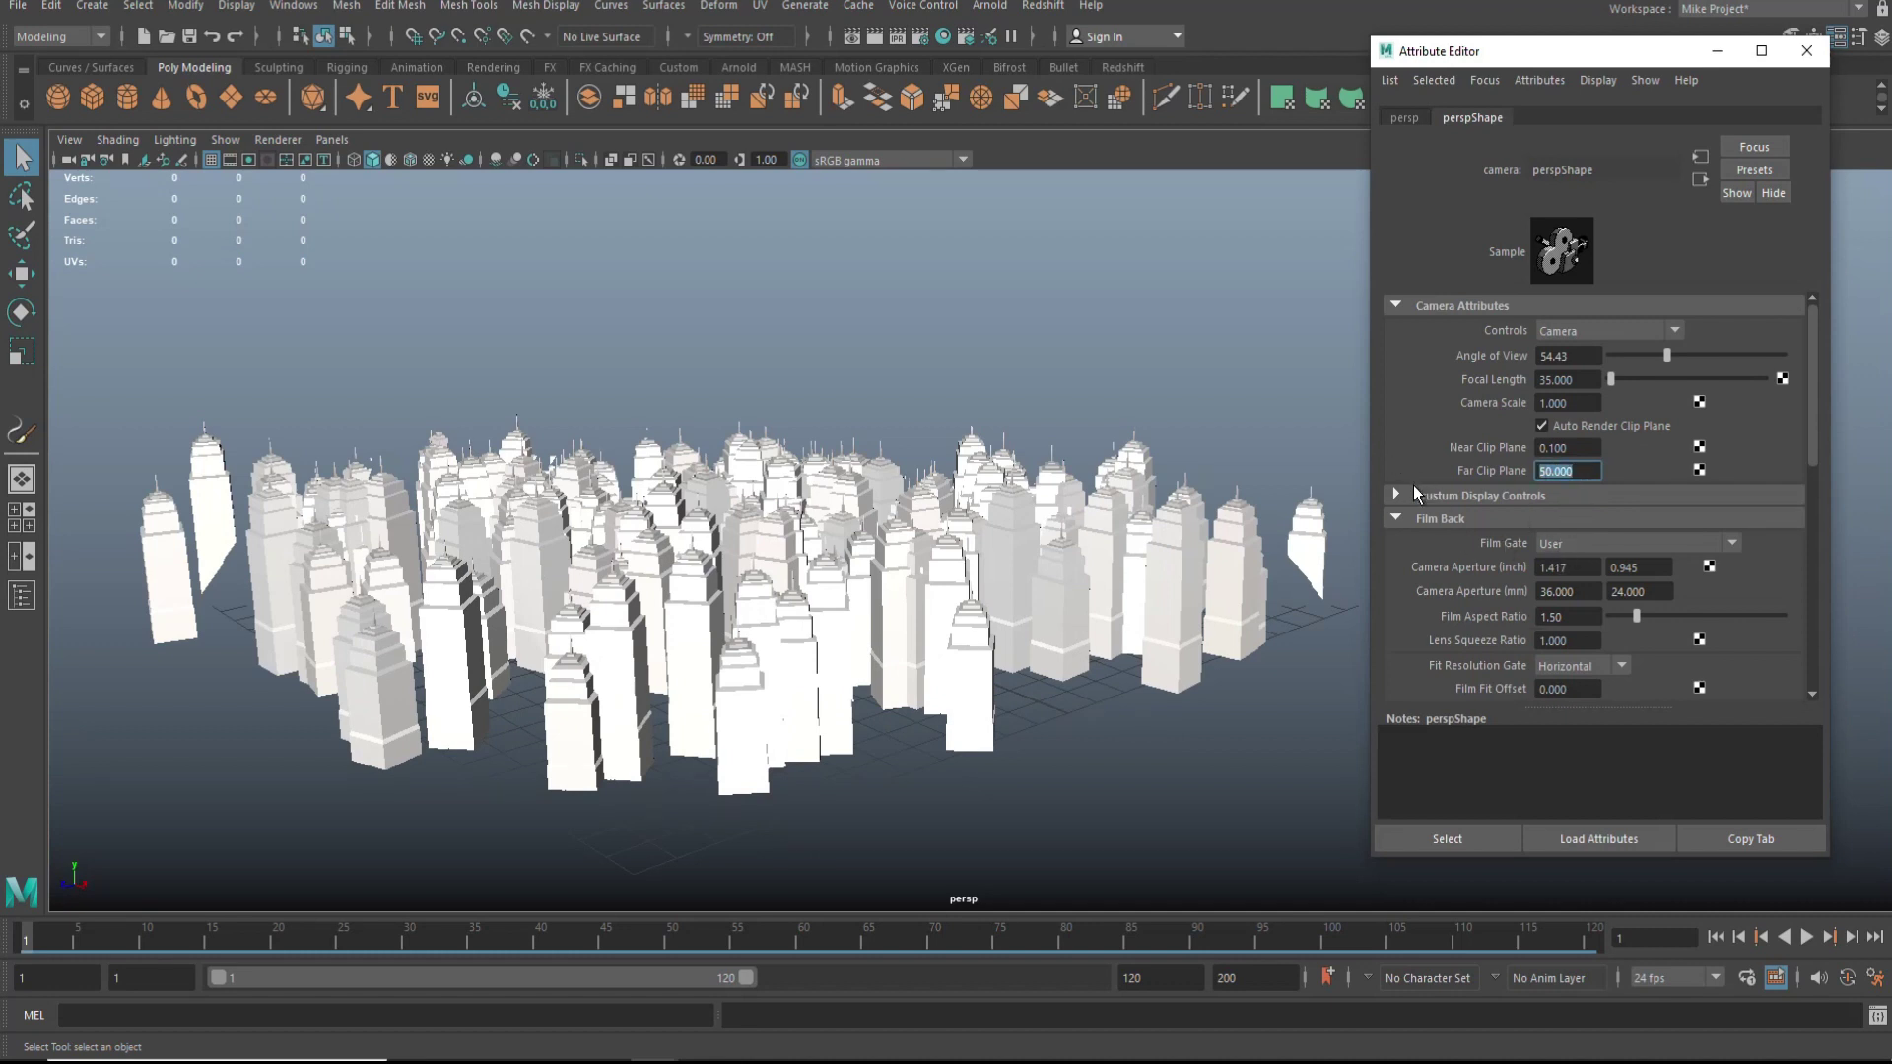
Step: Set Far Clip Plane to 10000000 and zoom to confirm the whole city stays visible
{"action": "type", "text": "10000000"}
{"action": "key", "text": "Return"}
{"action": "scroll", "coordinate": [800, 617], "scroll_direction": "down", "scroll_amount": 10}
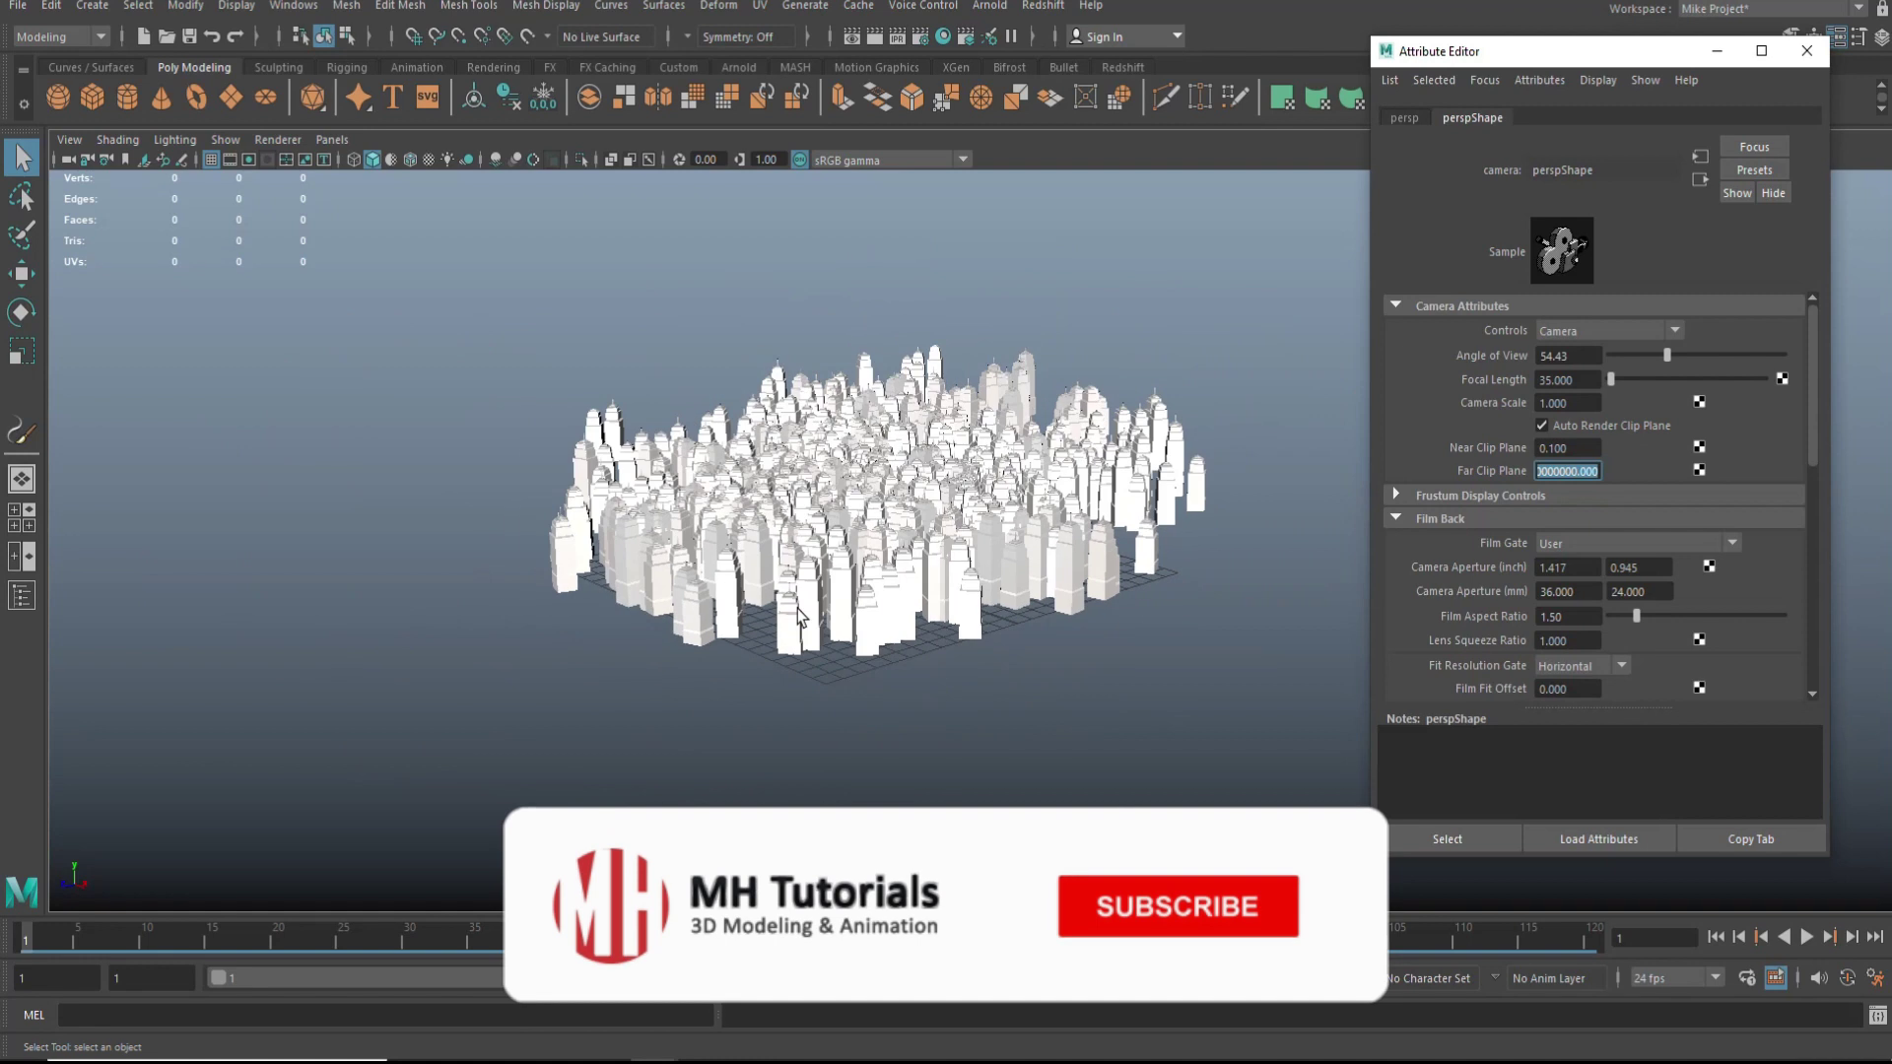
{"action": "scroll", "coordinate": [802, 621], "scroll_direction": "down", "scroll_amount": 2}
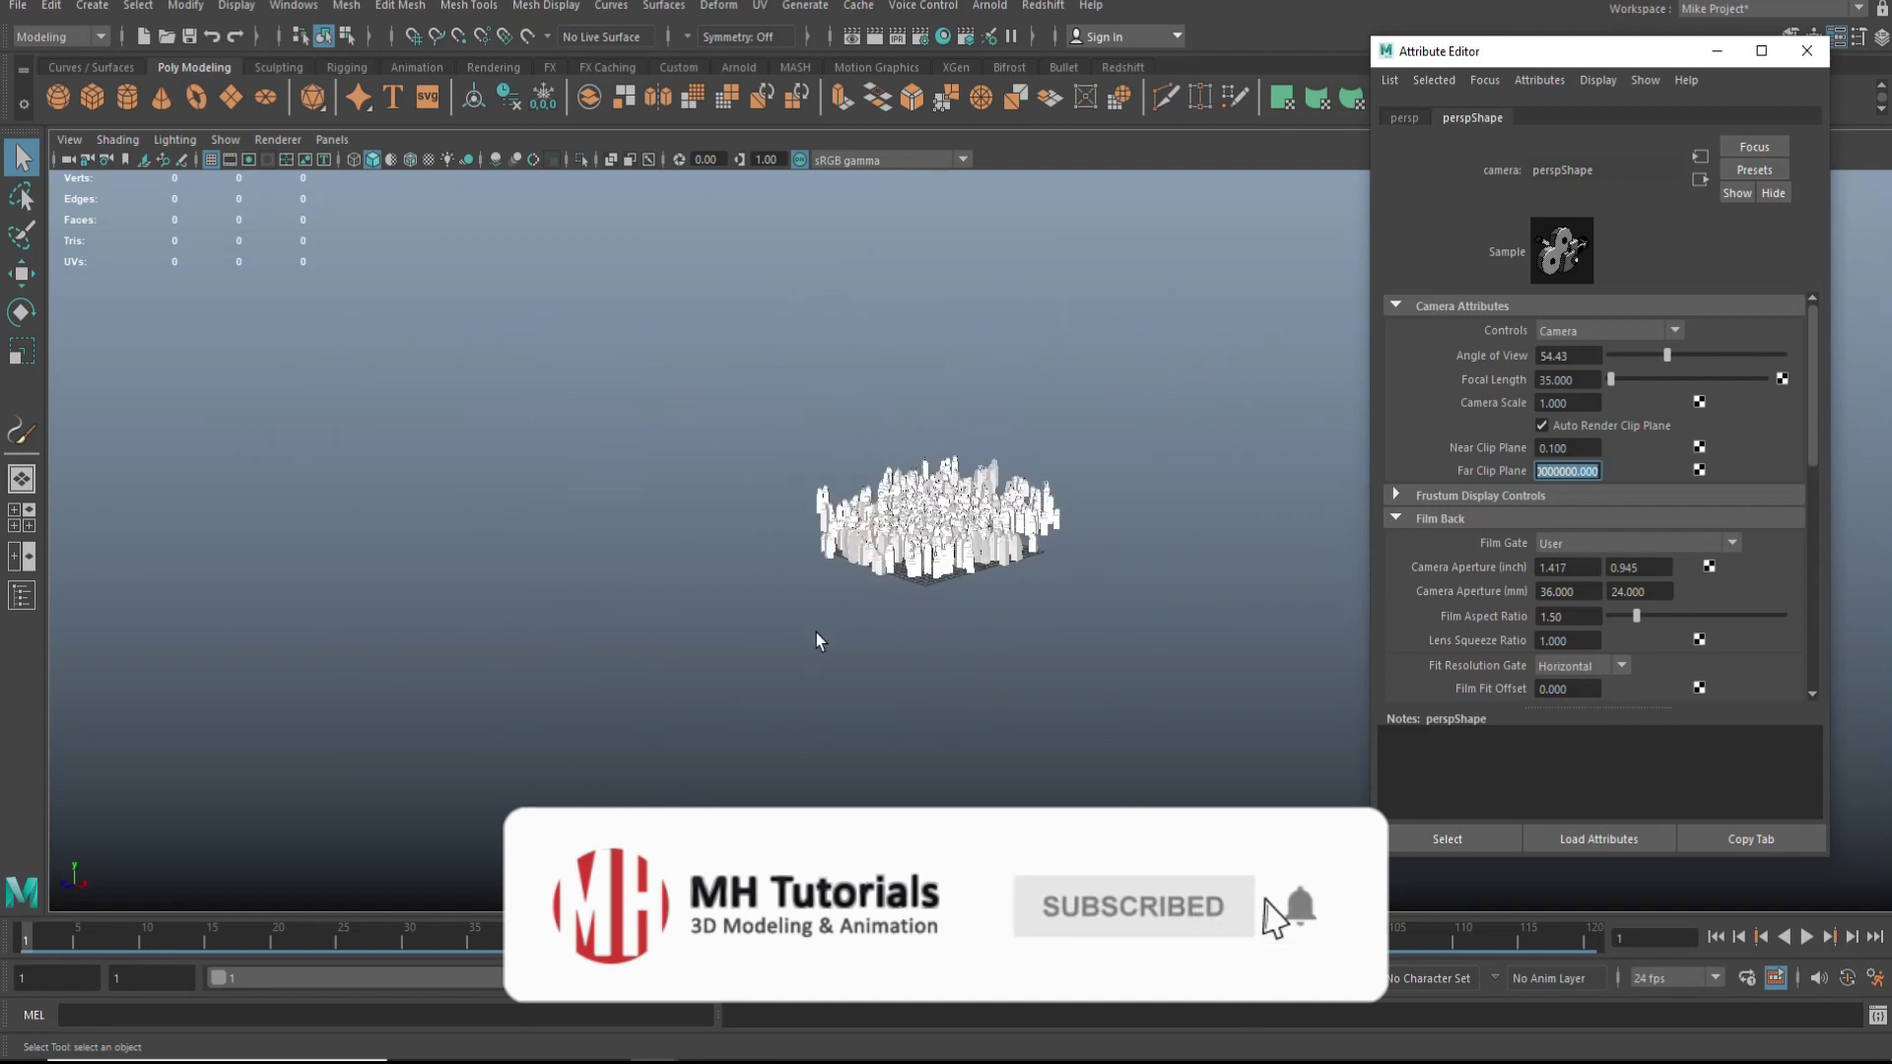
{"action": "scroll", "coordinate": [820, 638], "scroll_direction": "up", "scroll_amount": 6}
{"action": "scroll", "coordinate": [826, 653], "scroll_direction": "down", "scroll_amount": 2}
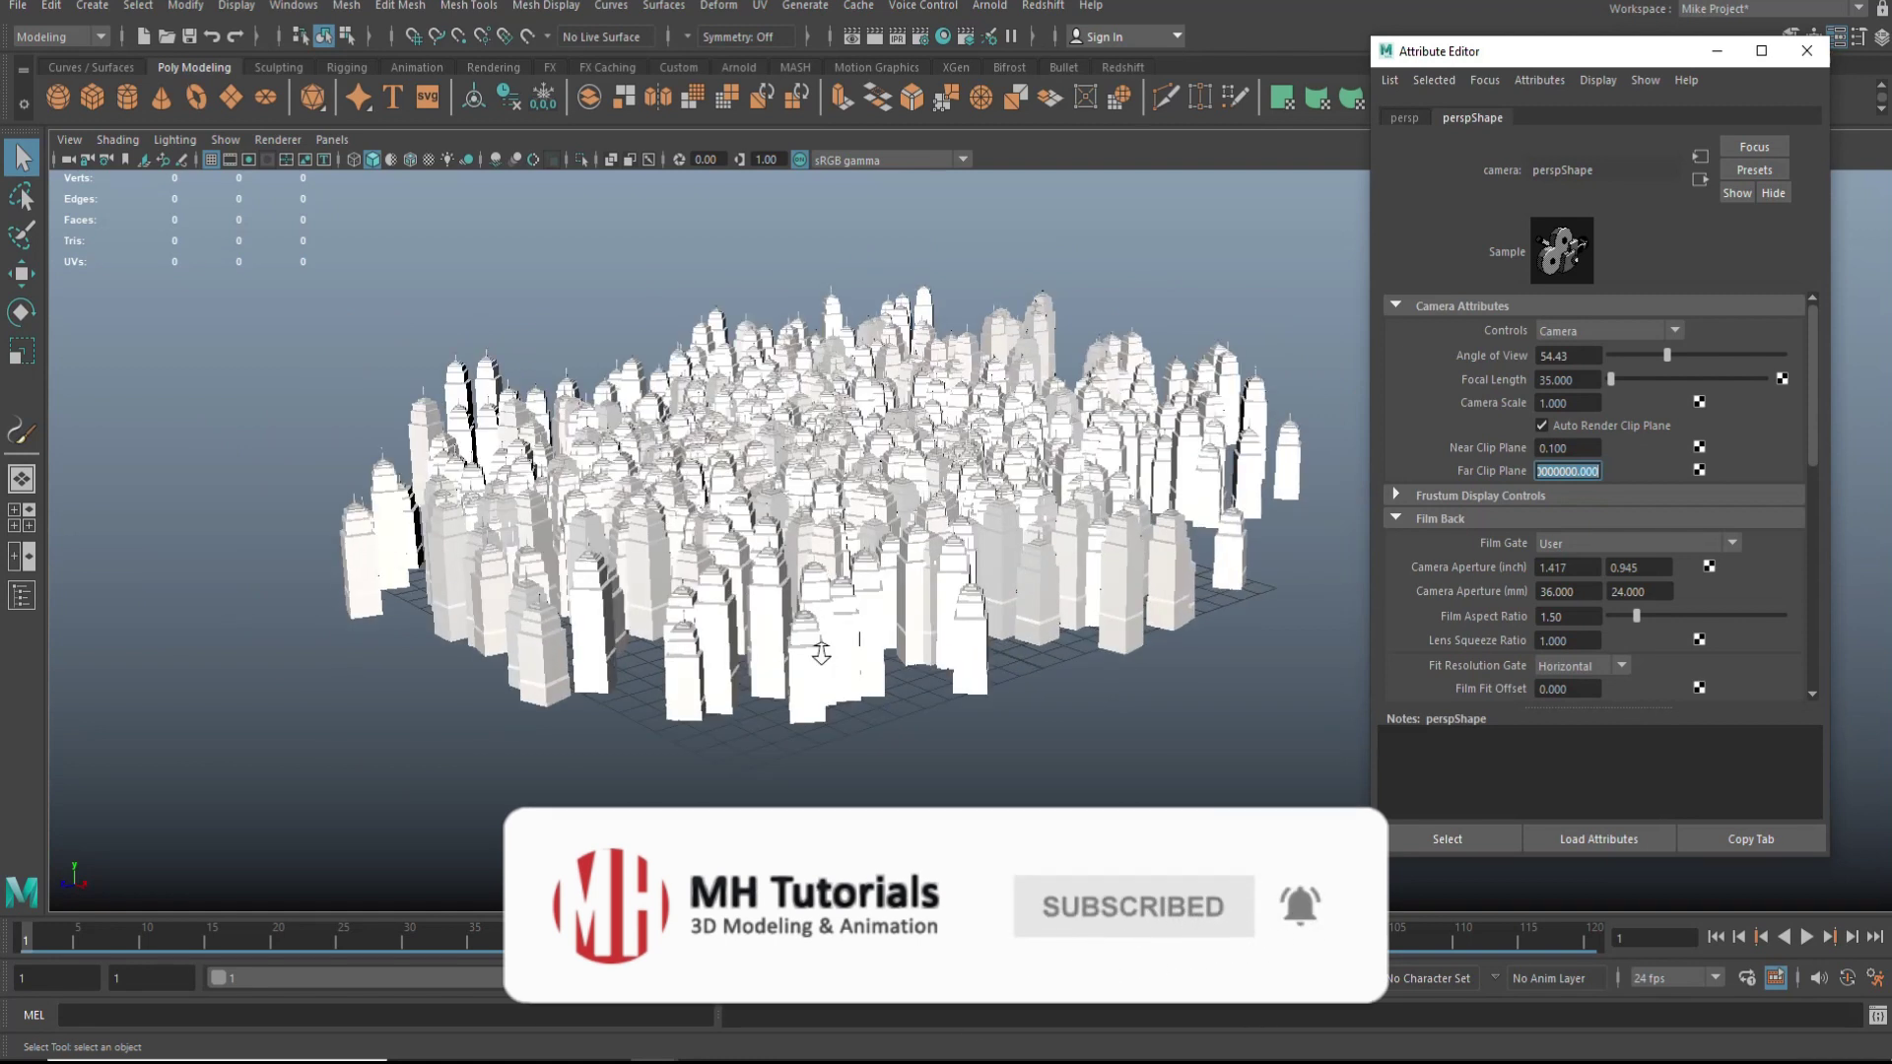
{"action": "scroll", "coordinate": [820, 654], "scroll_direction": "up", "scroll_amount": 2}
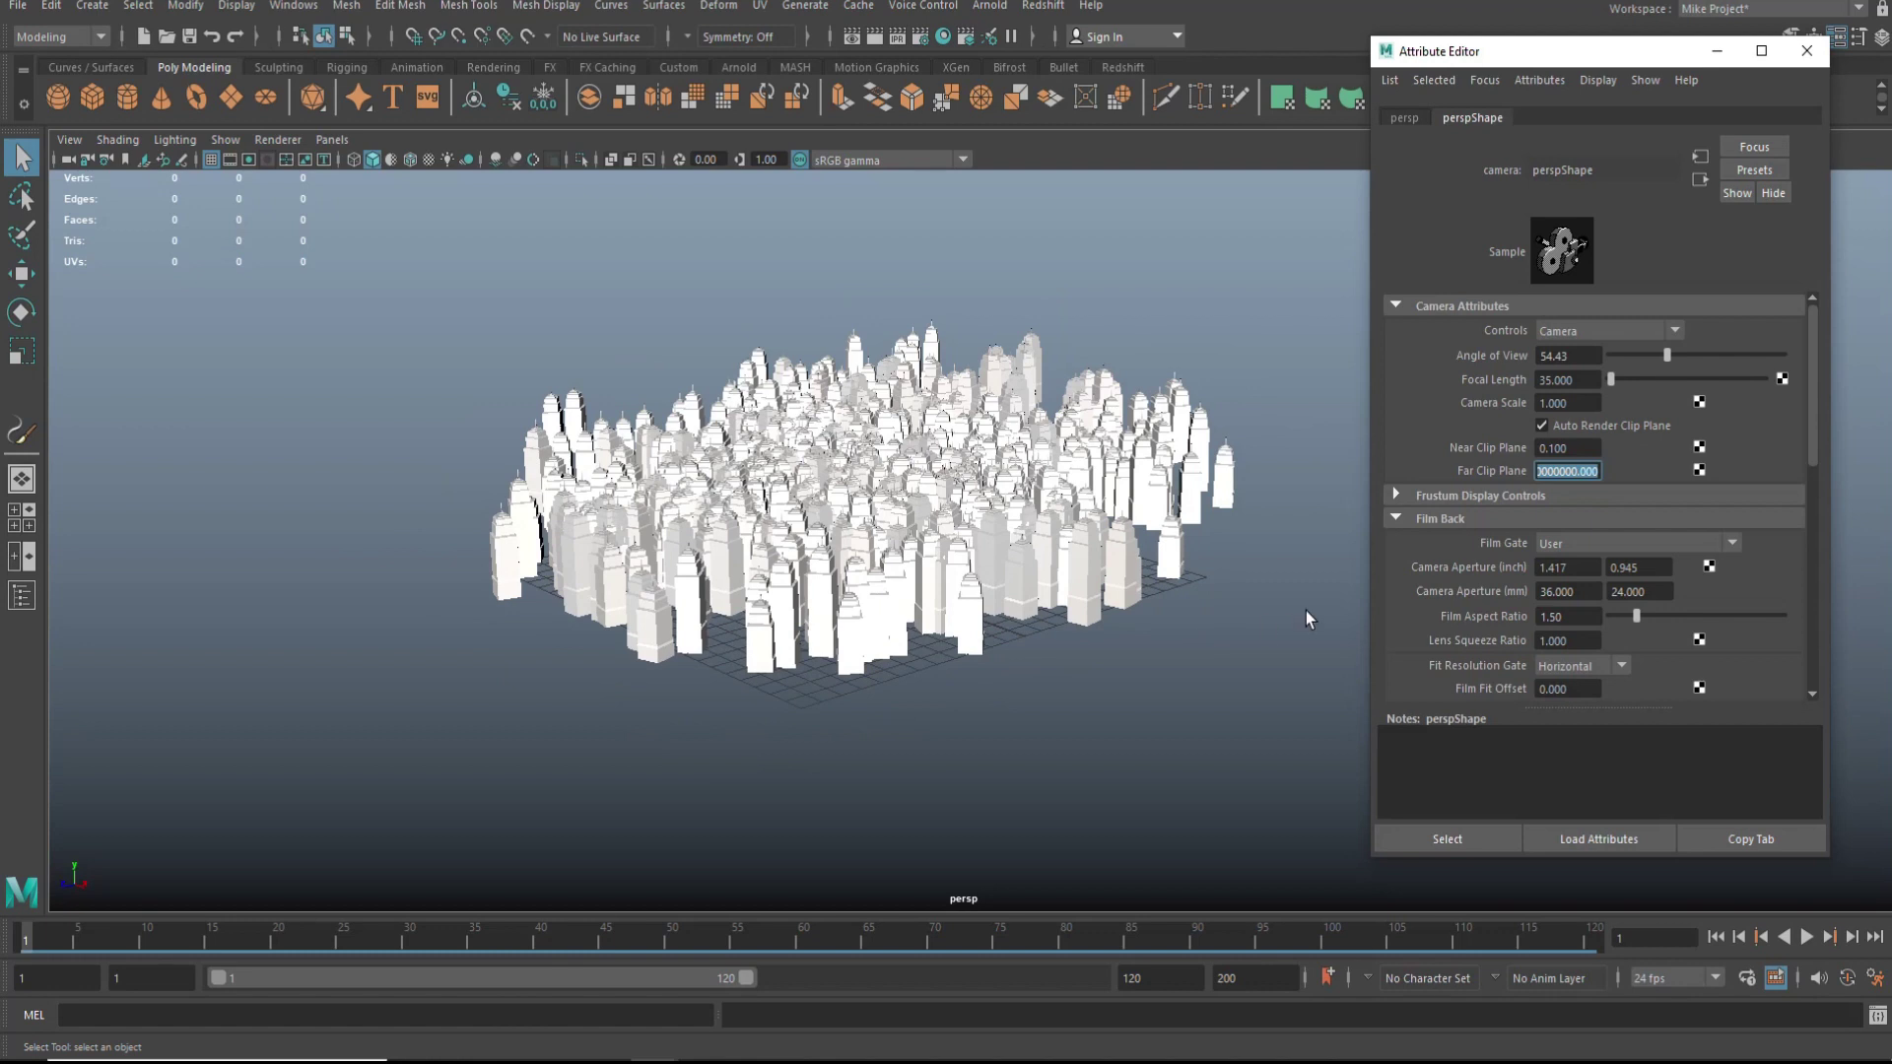
Step: Try Near Clip Plane values of 5, 500 and 50 on the perspective camera
{"action": "left_click", "coordinate": [1583, 449]}
{"action": "left_click_drag", "start_coordinate": [1584, 449], "coordinate": [1455, 459]}
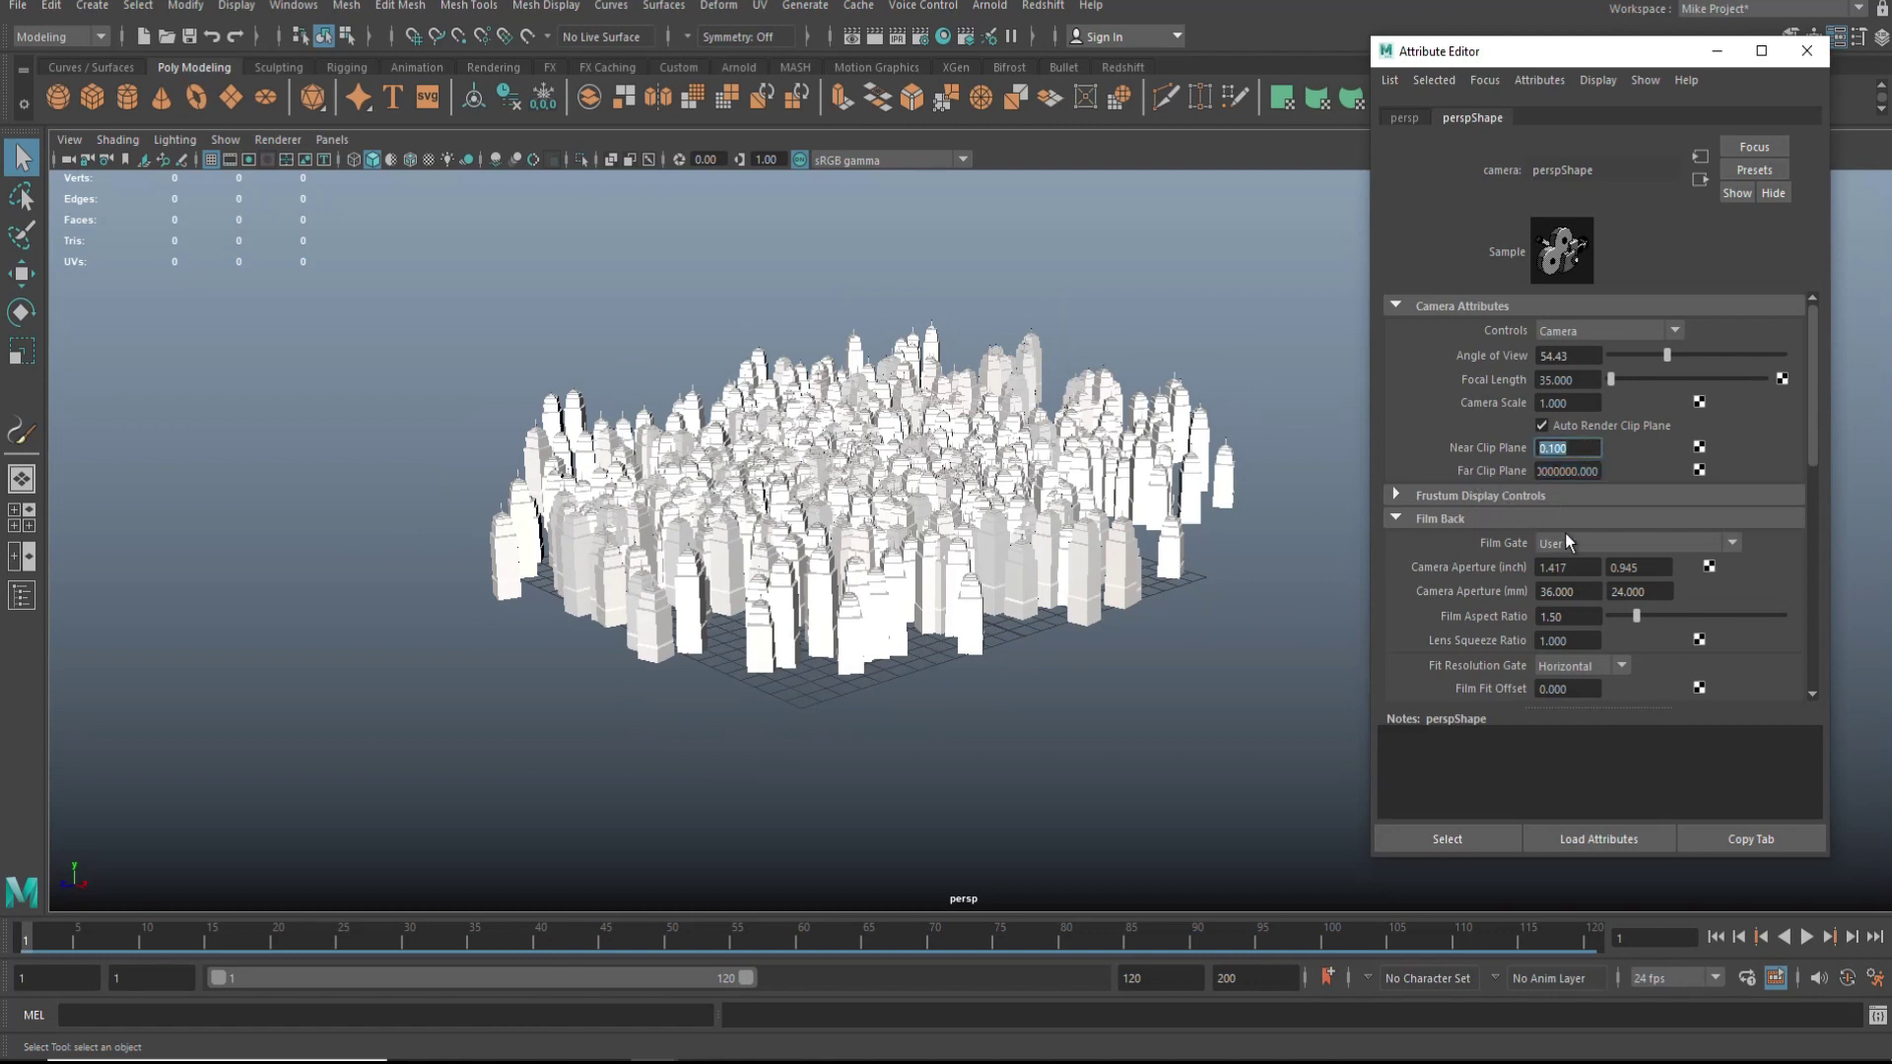
{"action": "type", "text": "5"}
{"action": "key", "text": "Return"}
{"action": "type", "text": "500"}
{"action": "key", "text": "Return"}
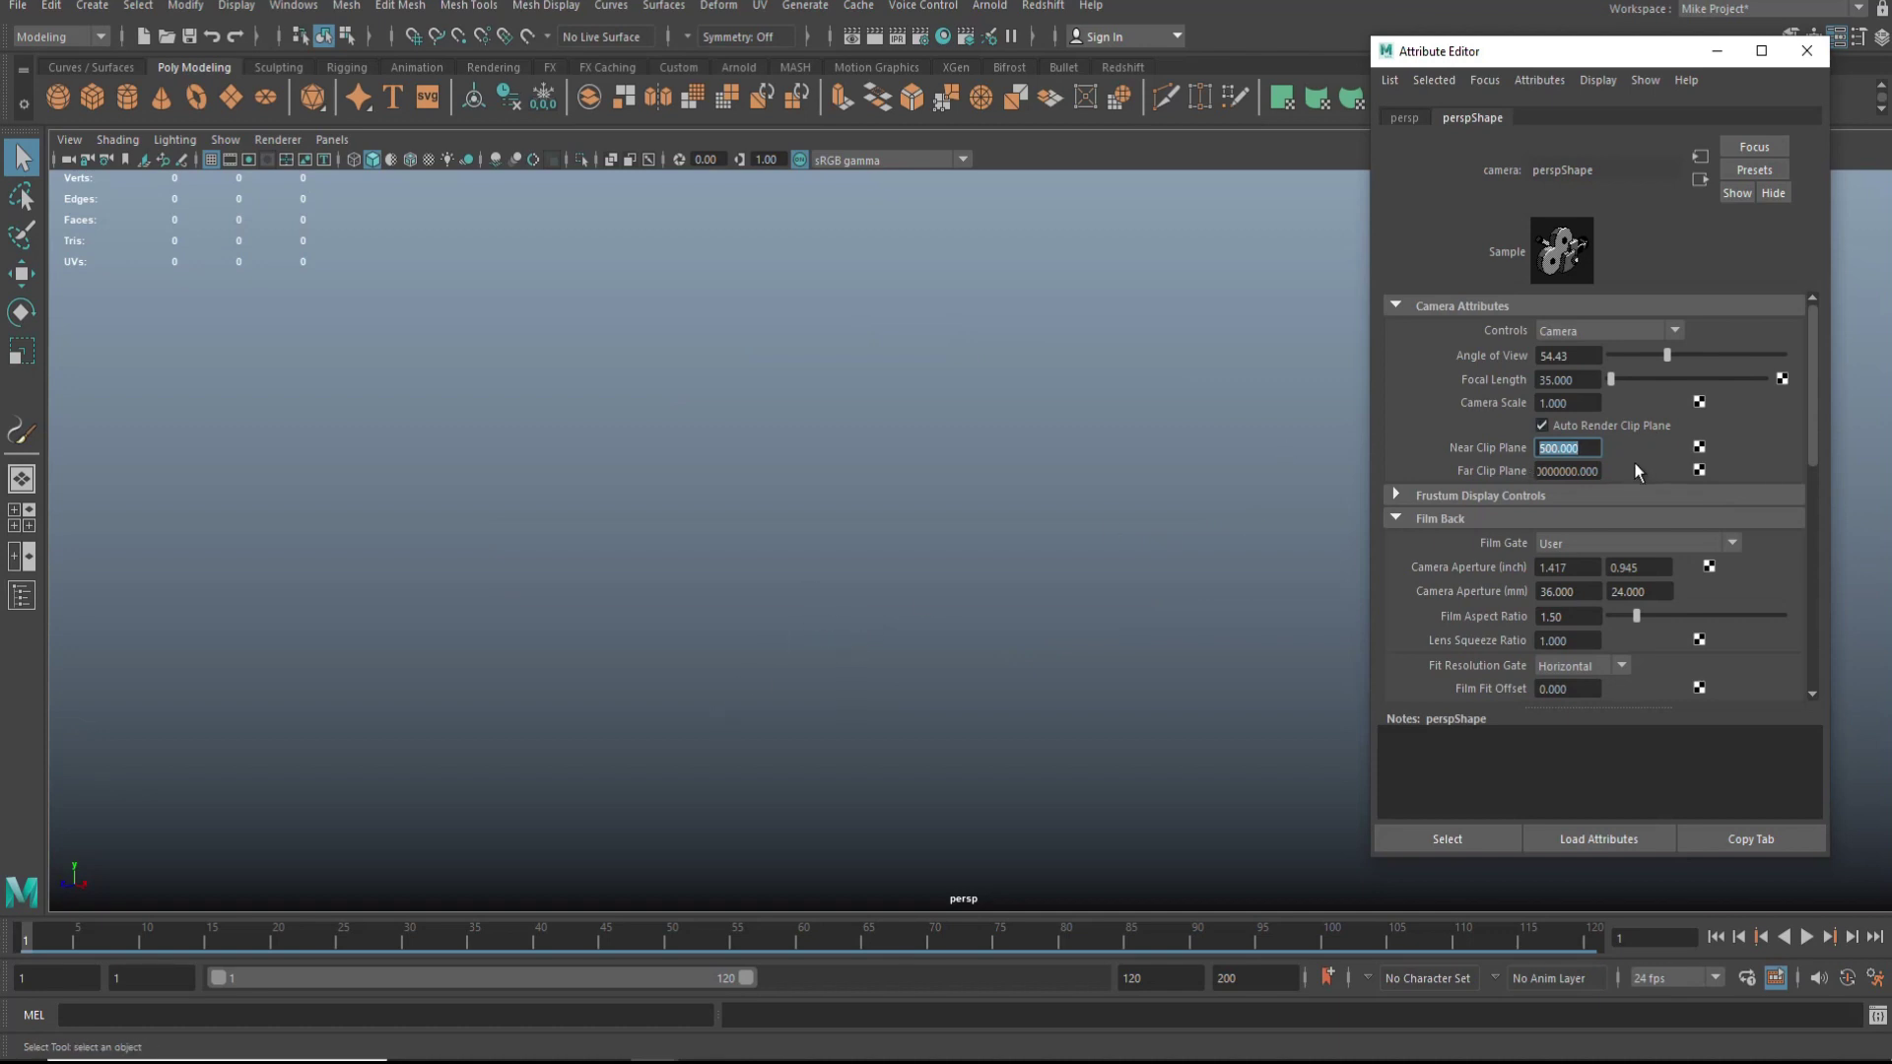
{"action": "type", "text": "50"}
{"action": "key", "text": "Return"}
Step: Orbit to inspect the city, then set the Near Clip Plane to 0.001
{"action": "right_click_drag", "start_coordinate": [555, 578], "coordinate": [581, 622], "text": "alt"}
{"action": "left_click_drag", "start_coordinate": [580, 622], "coordinate": [613, 676], "text": "alt"}
{"action": "key", "text": "bracketleft"}
{"action": "key", "text": "bracketleft"}
{"action": "key", "text": "bracketright"}
{"action": "key", "text": "bracketright"}
{"action": "key", "text": "bracketleft"}
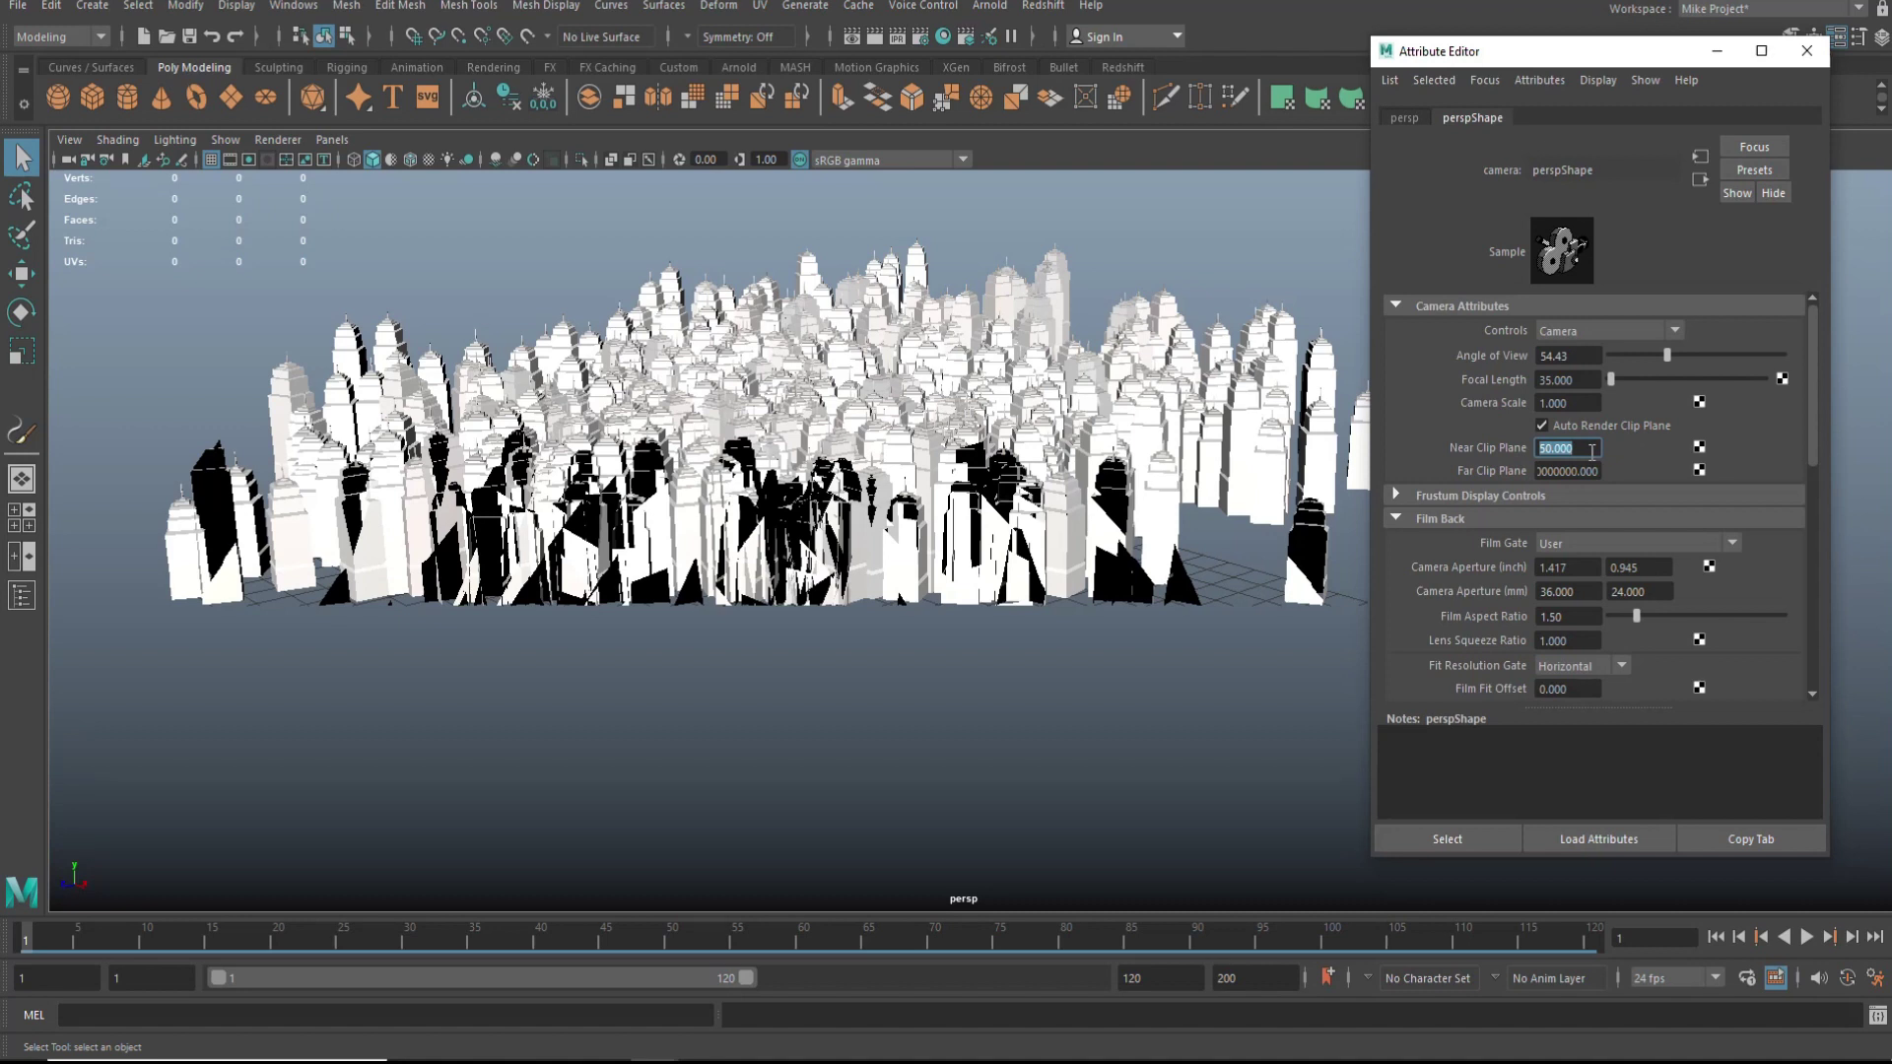
{"action": "type", "text": "0.00"}
{"action": "type", "text": "1"}
{"action": "key", "text": "Return"}
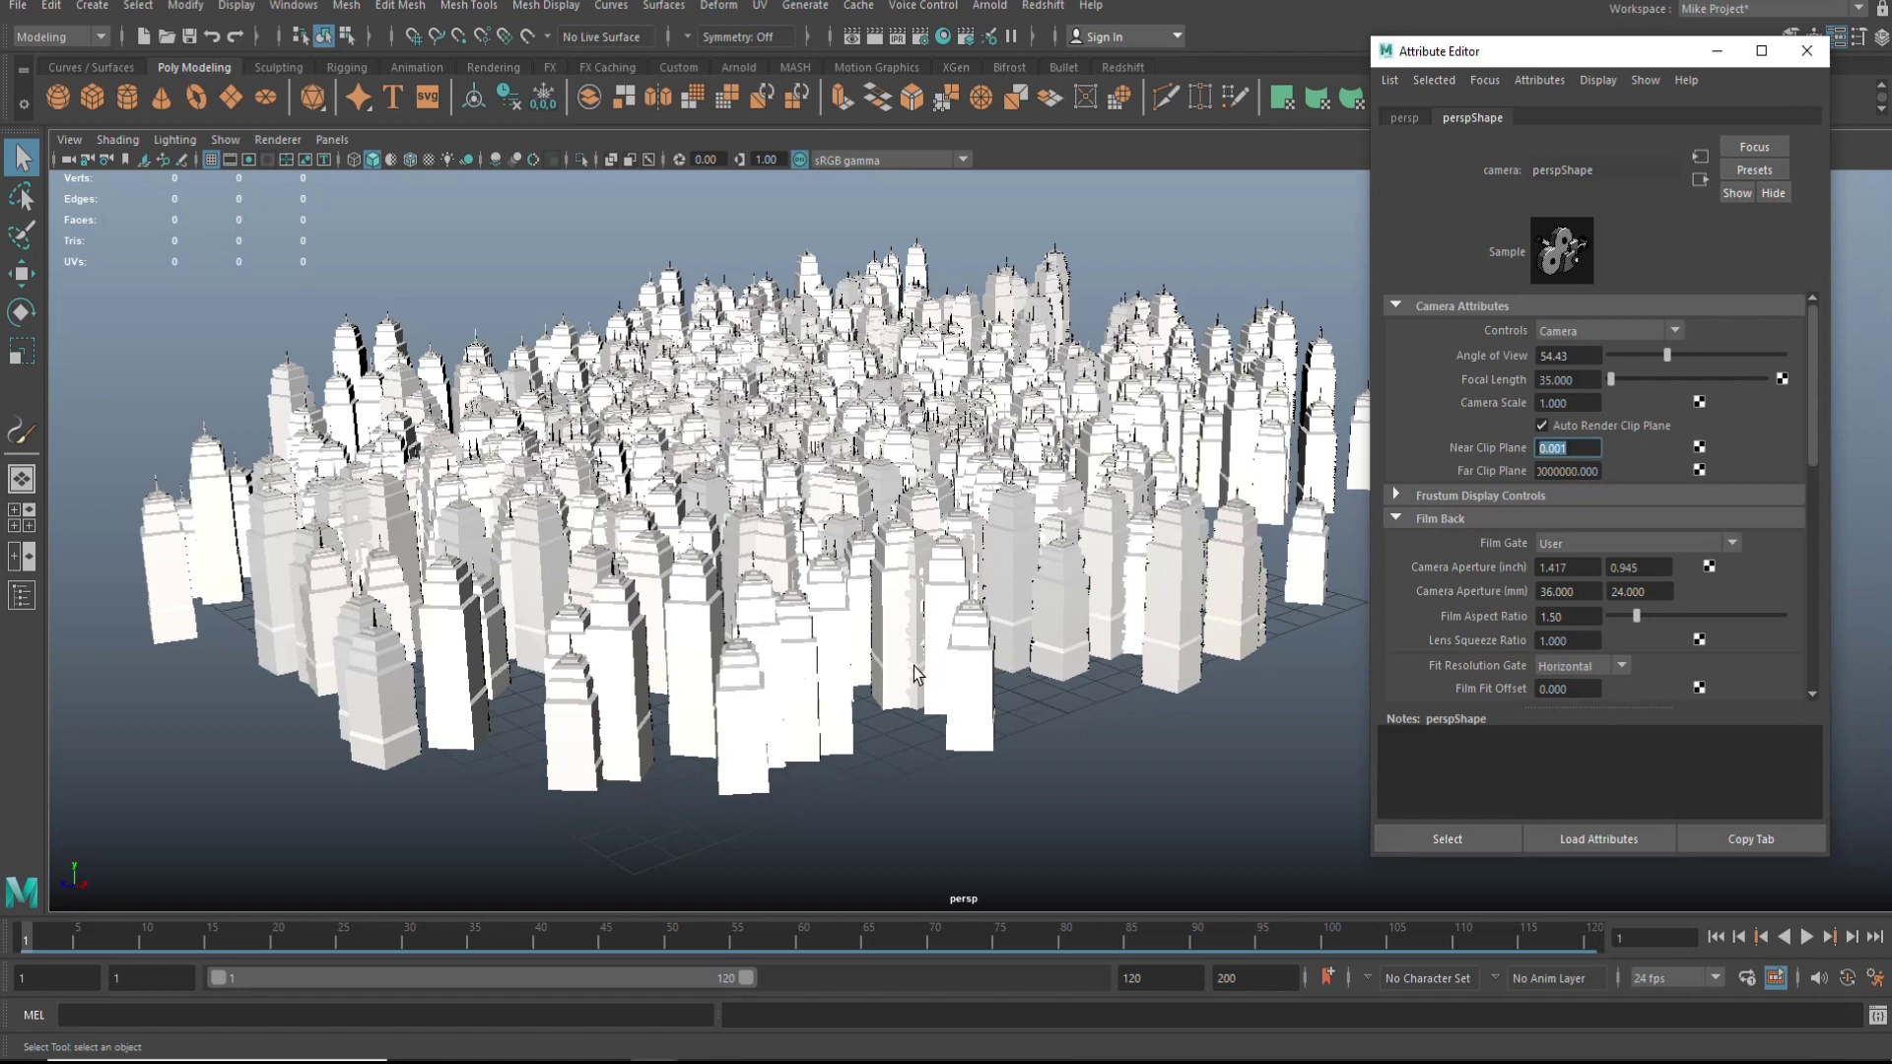
{"action": "scroll", "coordinate": [854, 712], "scroll_direction": "up", "scroll_amount": 5}
{"action": "scroll", "coordinate": [849, 709], "scroll_direction": "up", "scroll_amount": 10}
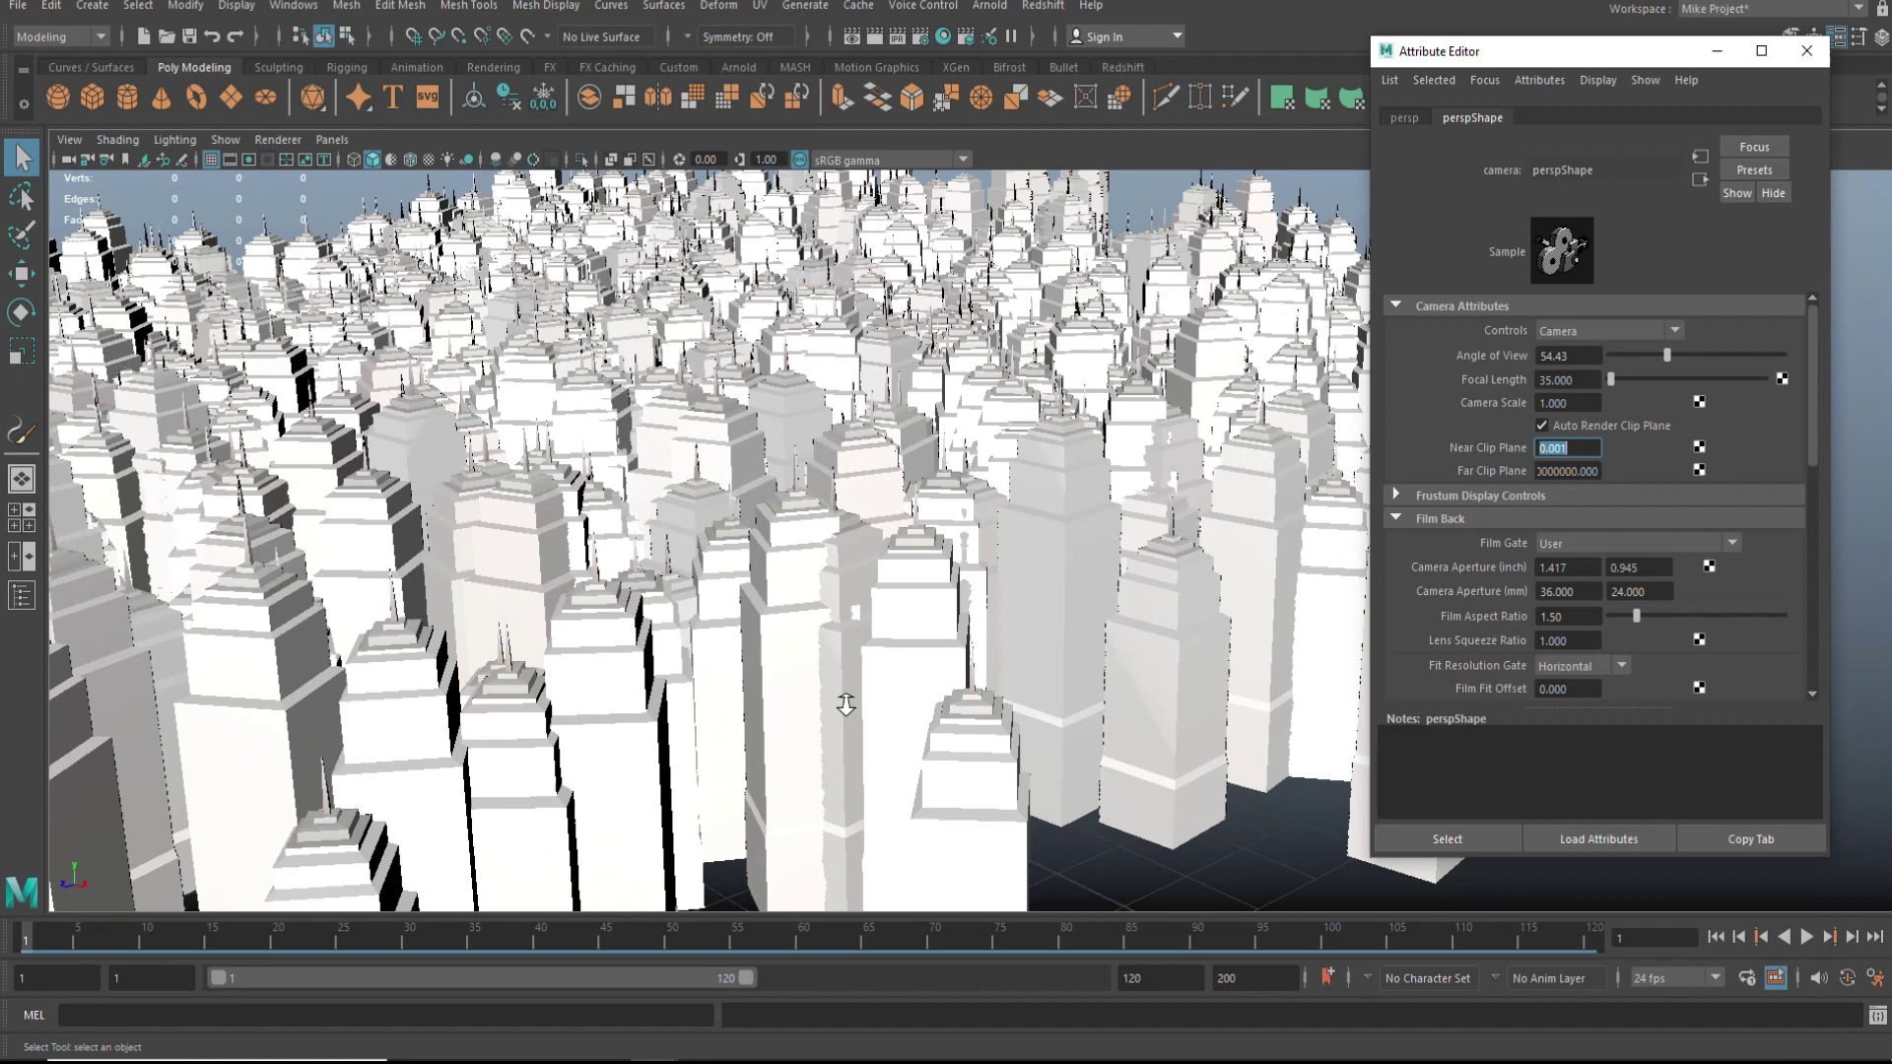
{"action": "scroll", "coordinate": [842, 709], "scroll_direction": "up", "scroll_amount": 5}
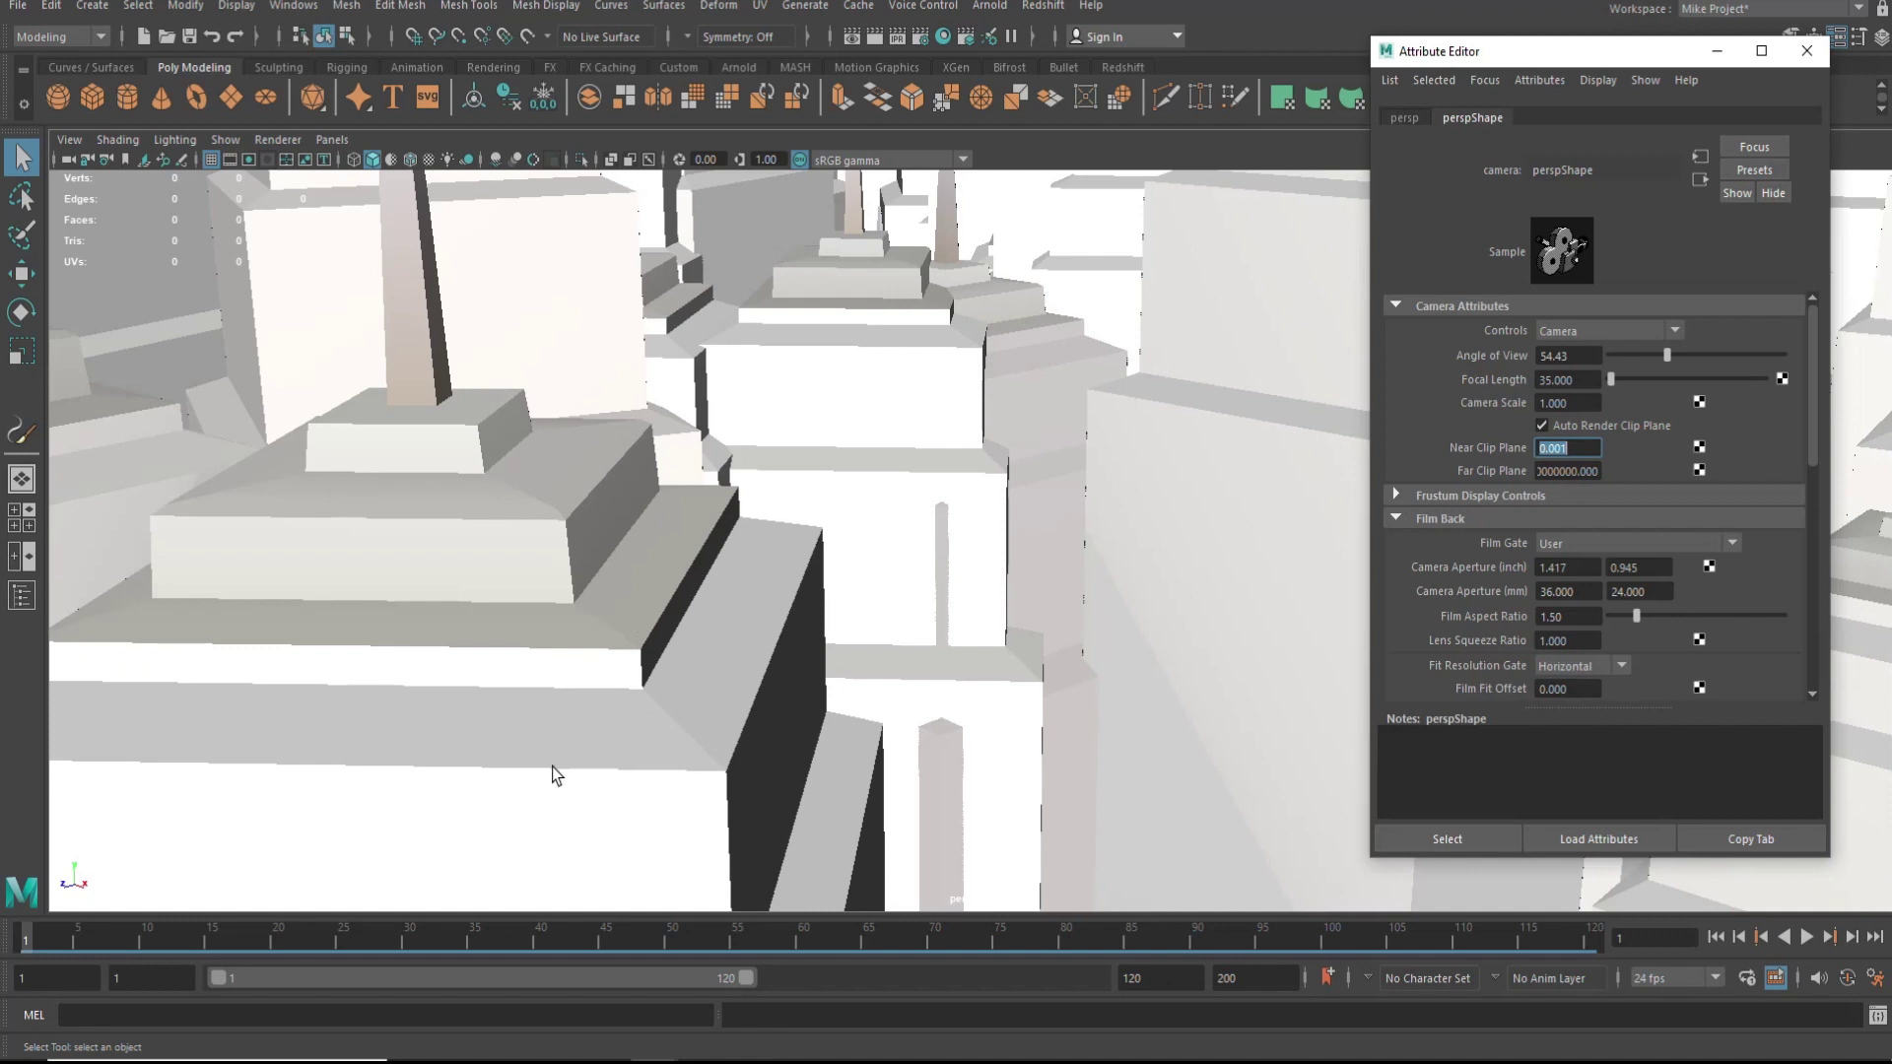
{"action": "scroll", "coordinate": [279, 432], "scroll_direction": "up", "scroll_amount": 5}
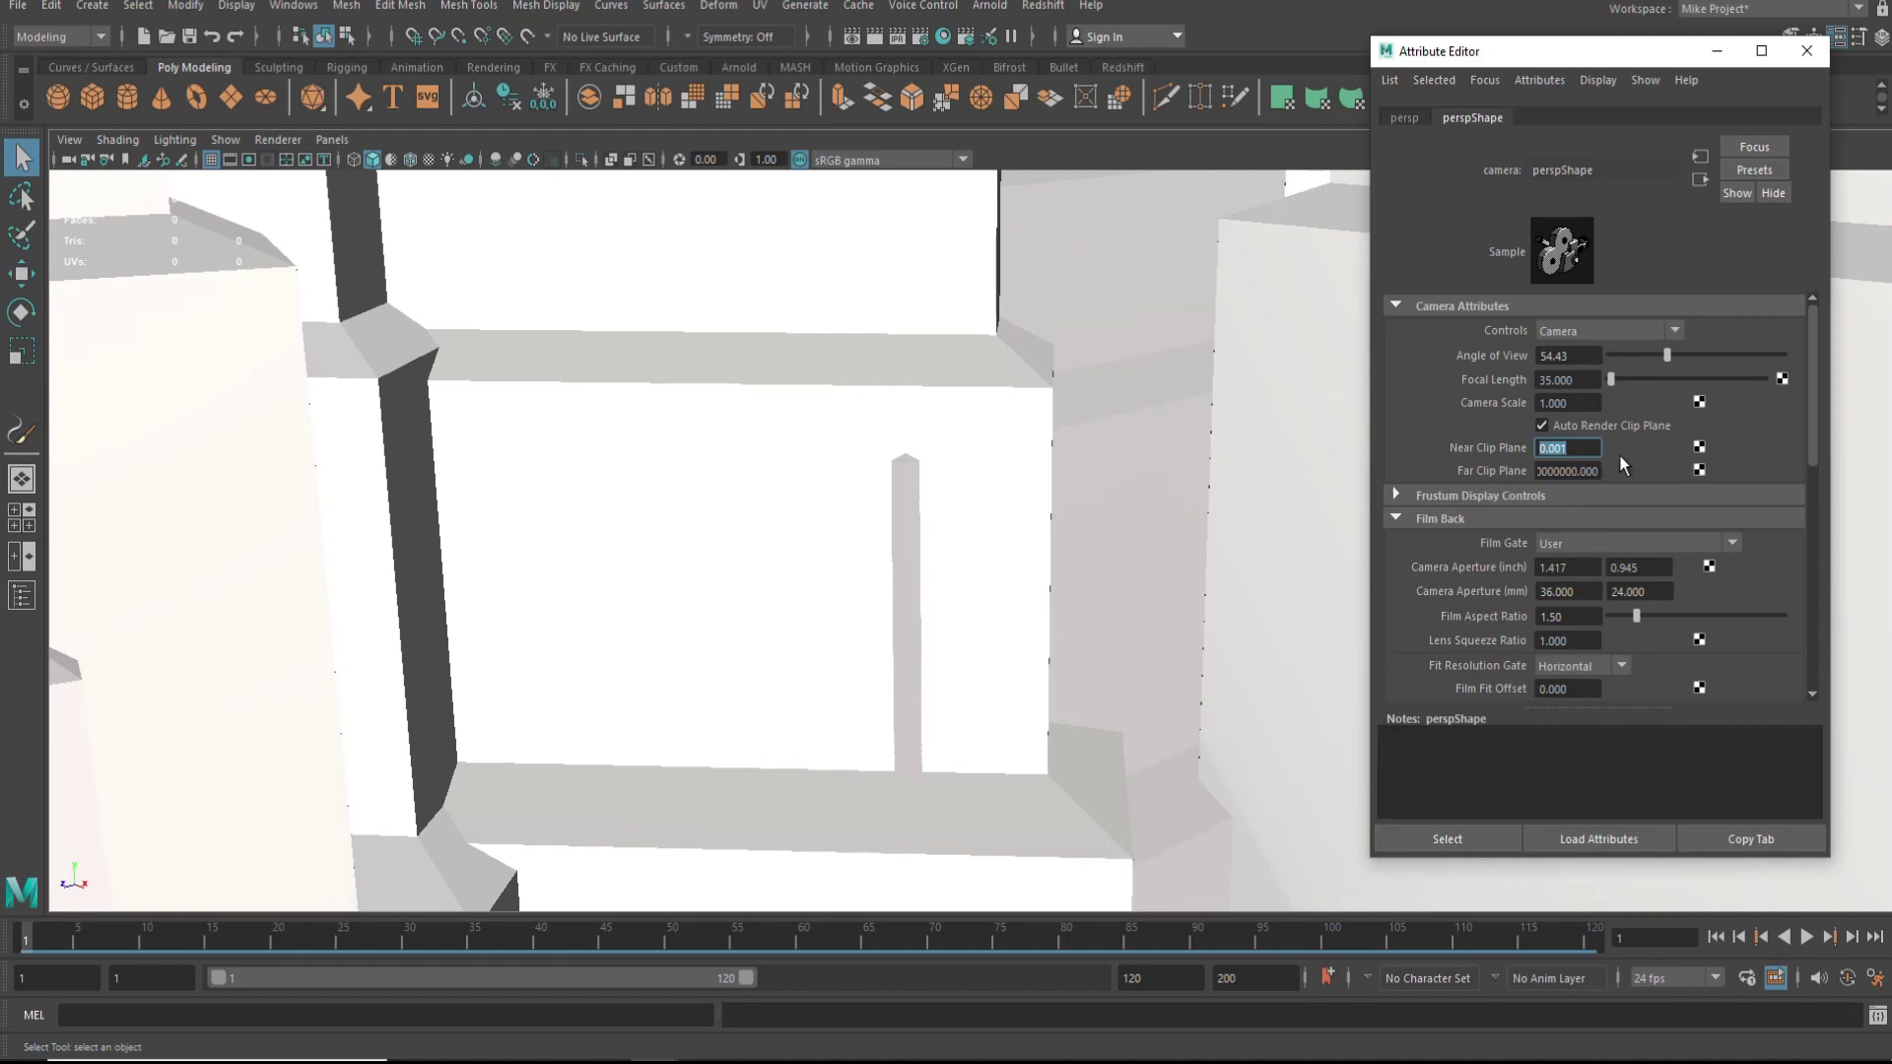
{"action": "right_click_drag", "start_coordinate": [950, 654], "coordinate": [743, 566], "text": "alt"}
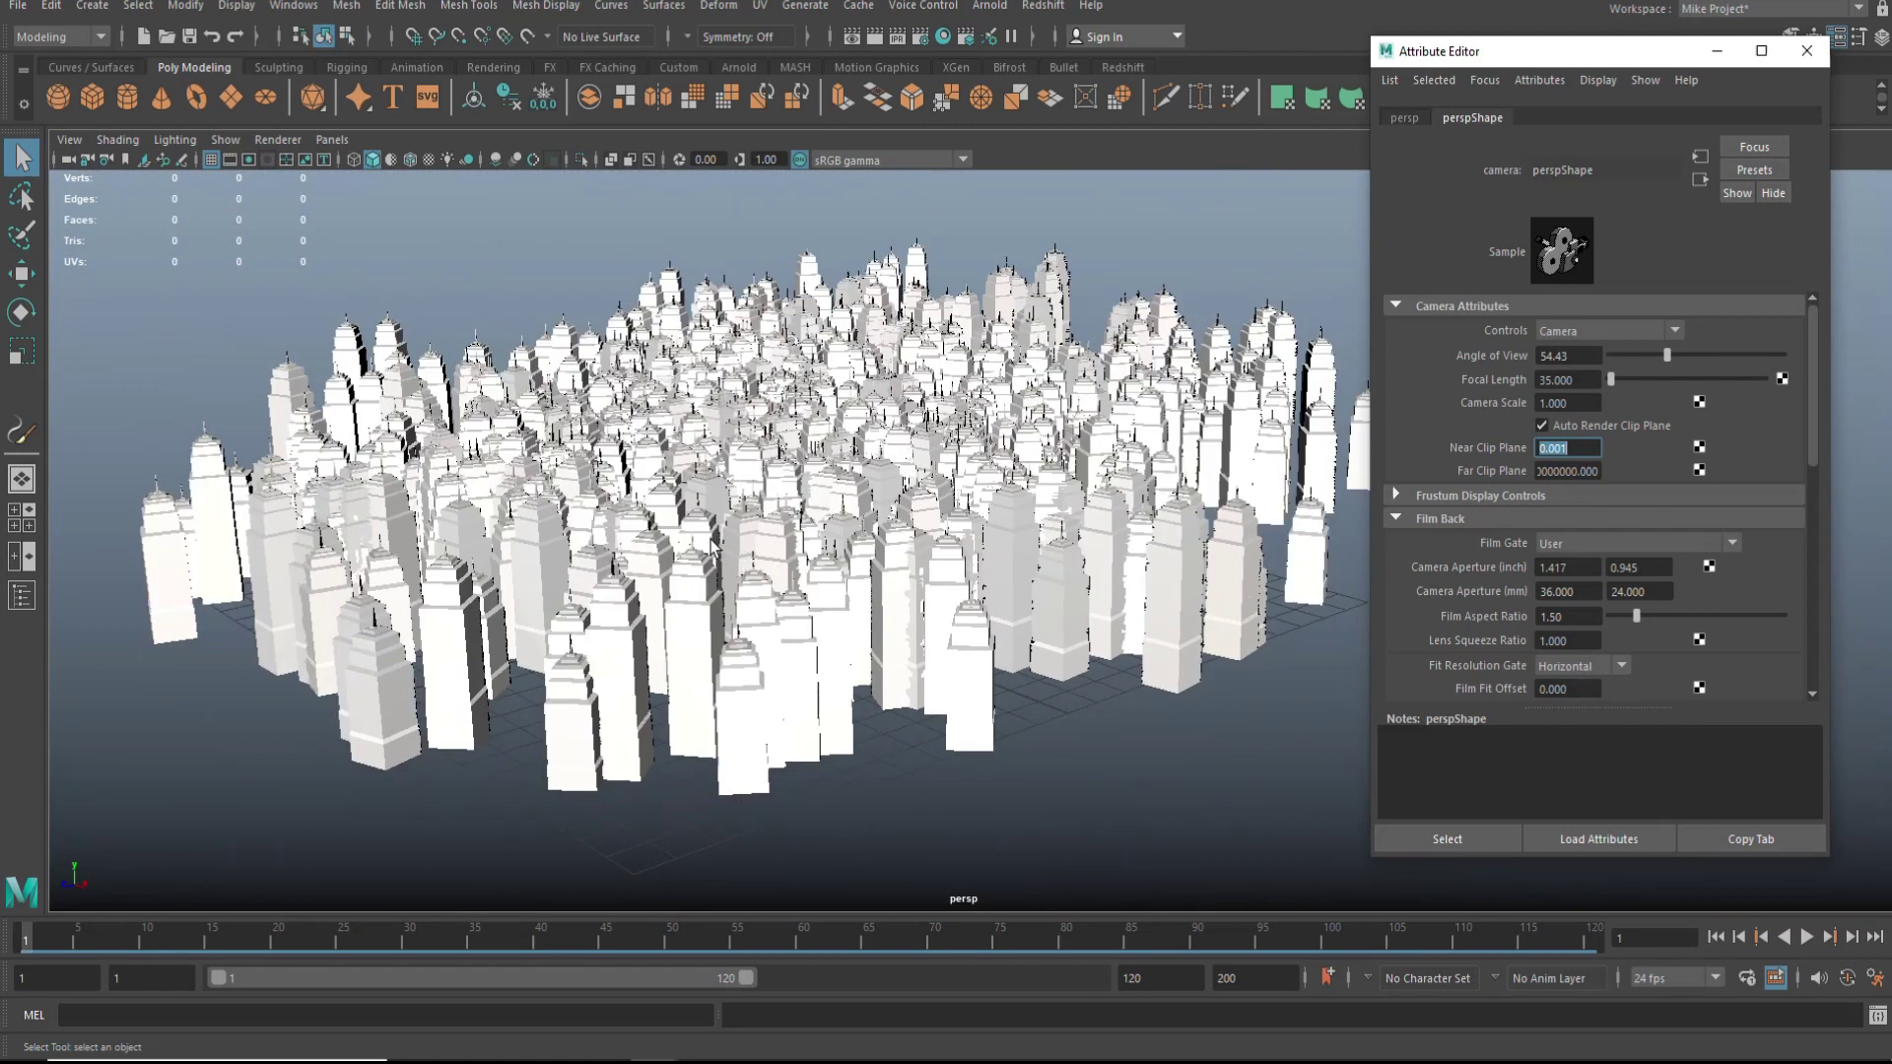